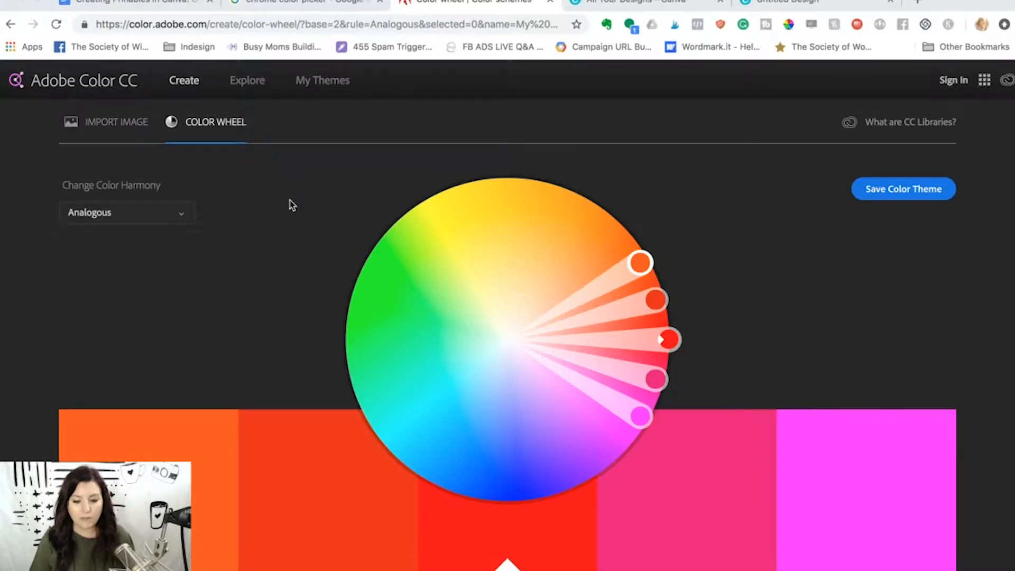
Step: Try the Complementary, Shades, Analogous and Monochromatic color harmonies on the red base color
scroll(634, 296, down, 5)
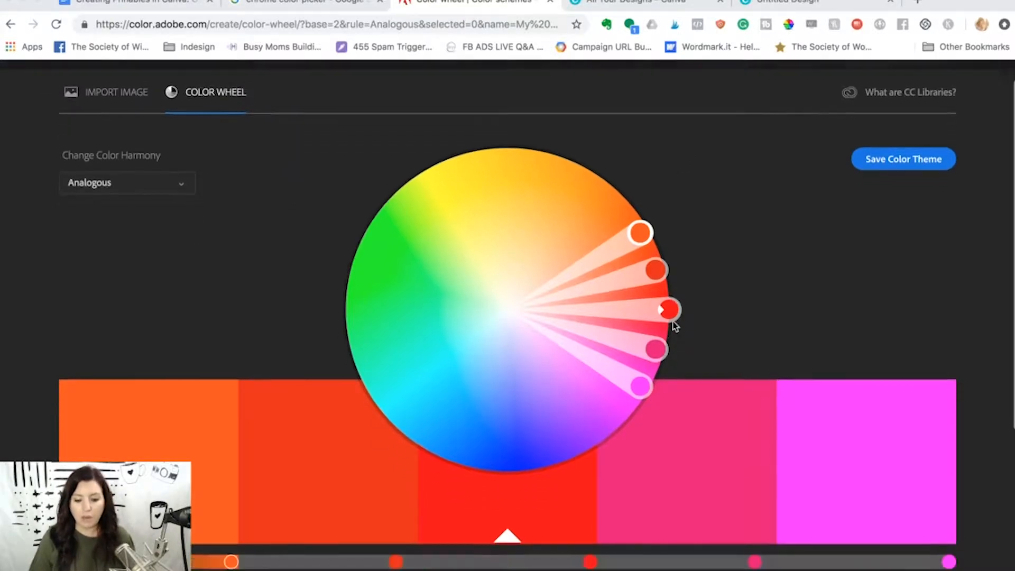
scroll(673, 324, up, 5)
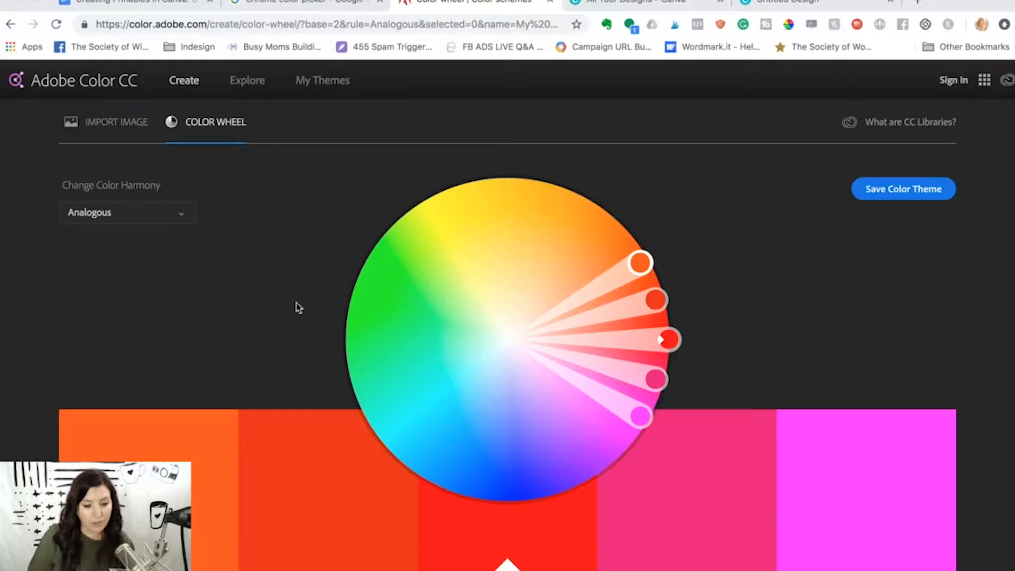
click(182, 214)
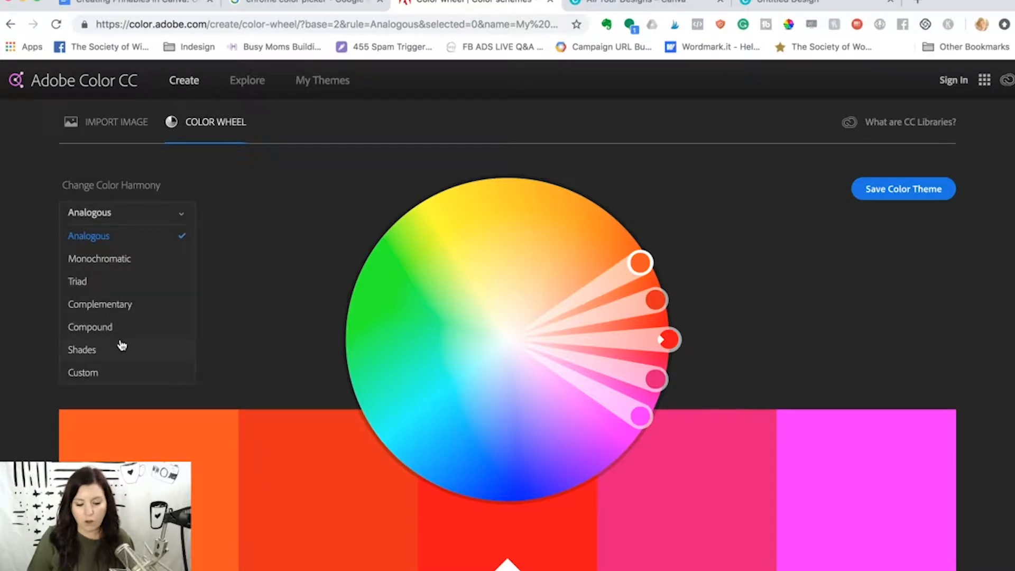
click(123, 312)
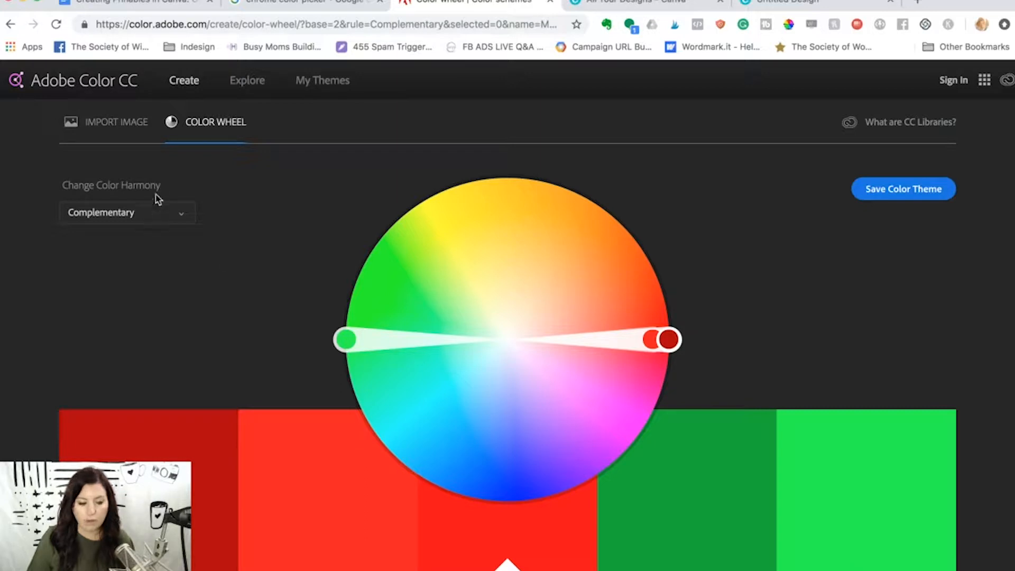
click(155, 217)
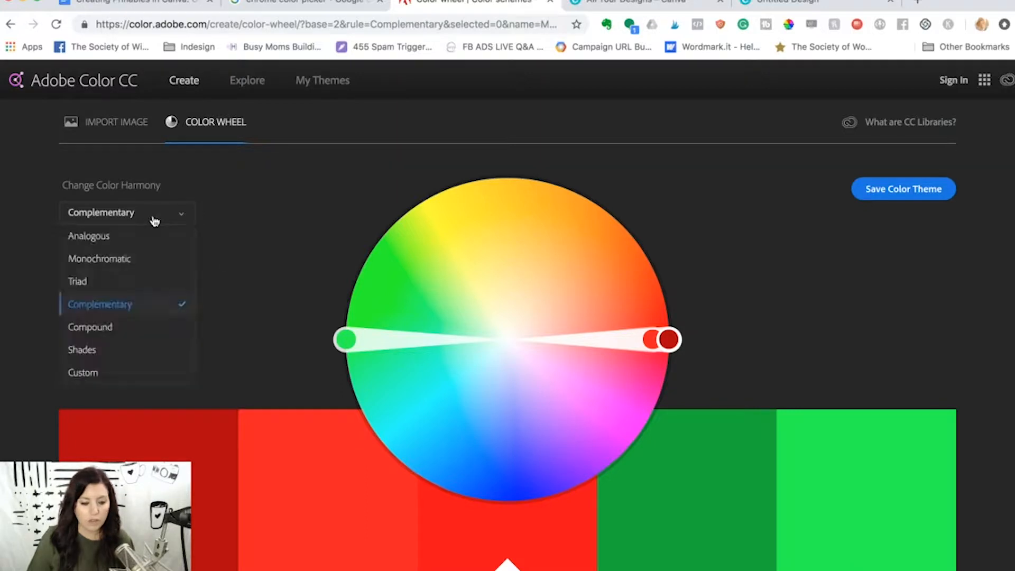
click(98, 351)
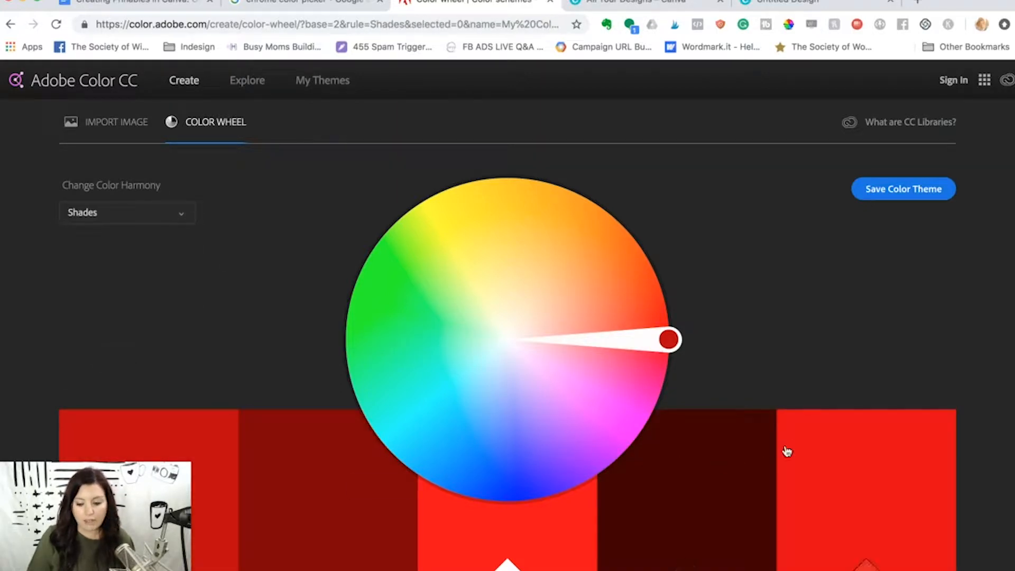
click(163, 216)
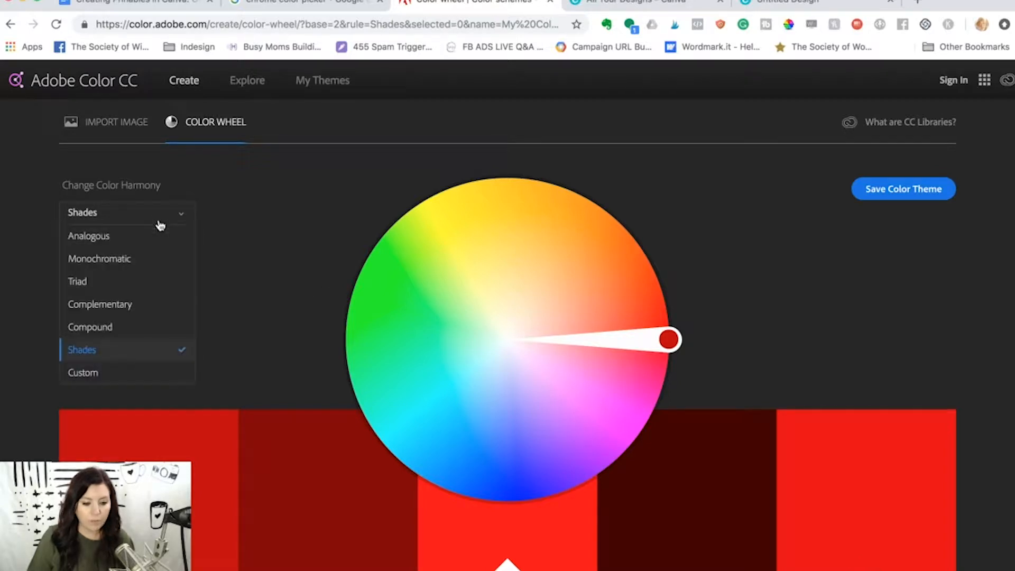
click(147, 241)
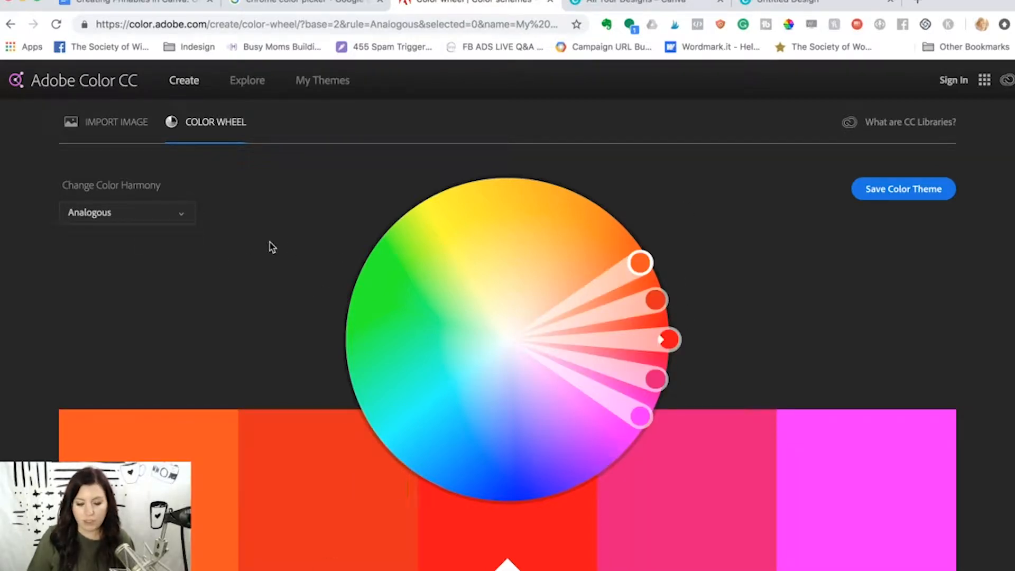
click(170, 215)
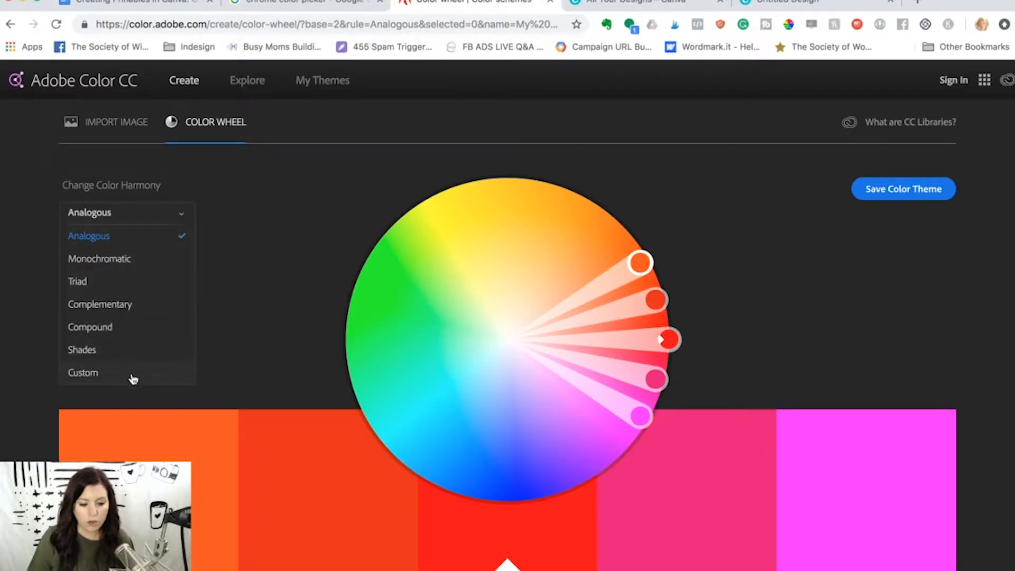
click(139, 262)
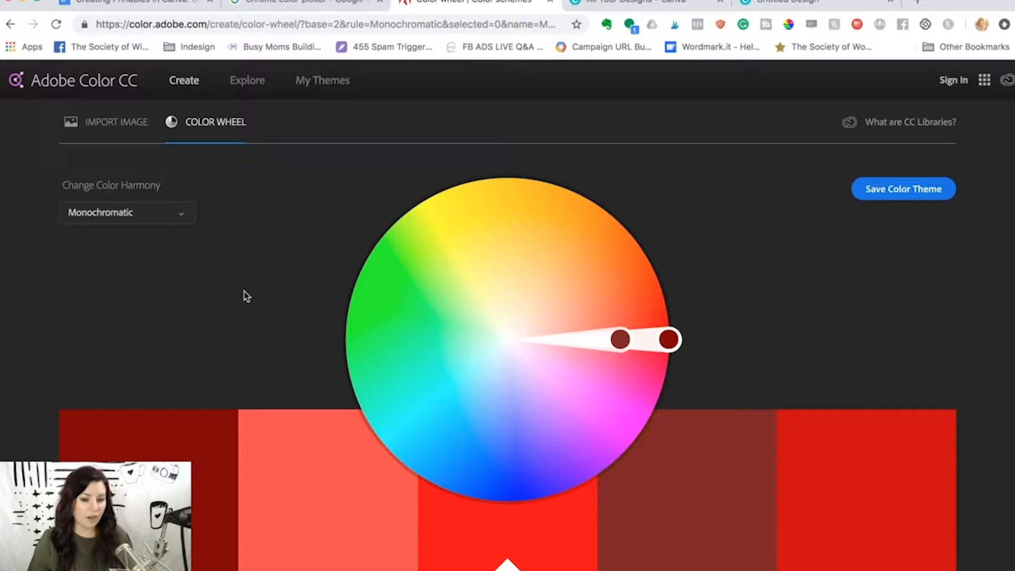
Step: Switch to the untitled Canva poster holding the mood board and open its publish options
click(110, 124)
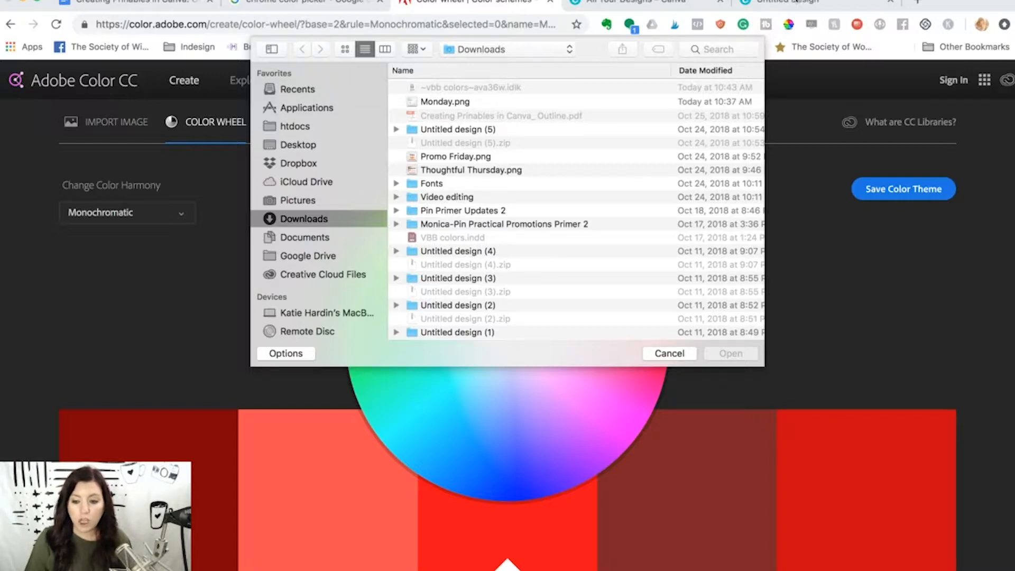
click(662, 355)
click(788, 3)
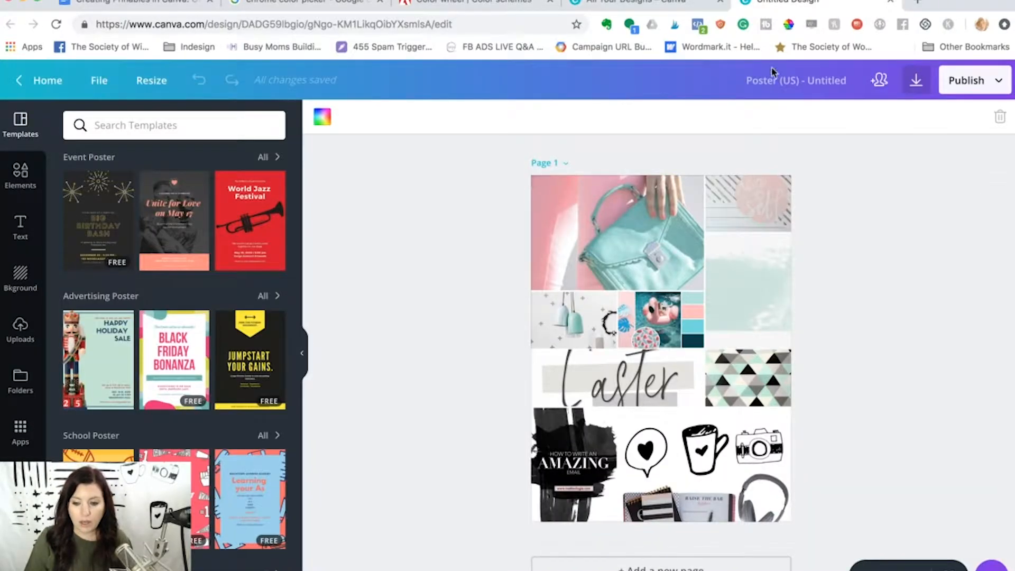
click(966, 83)
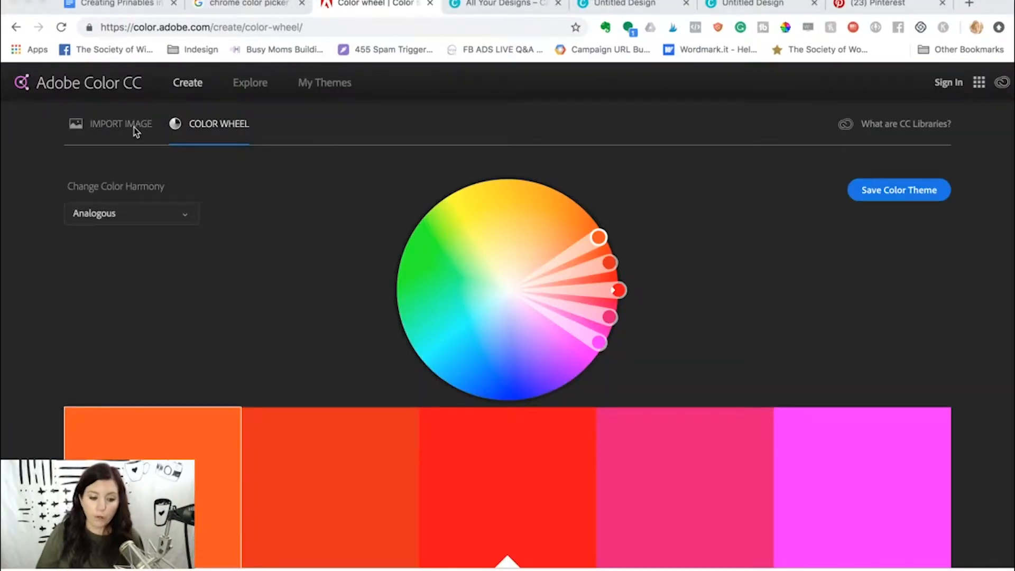
Step: Import the image Untitled design (6).png from Downloads into Adobe Color to extract a palette
click(97, 130)
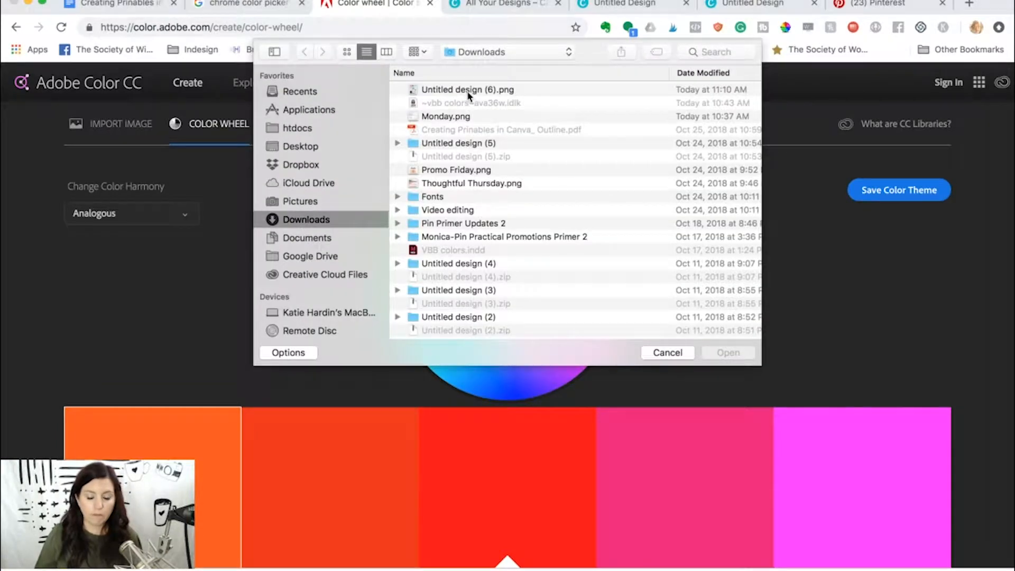
click(545, 93)
click(728, 352)
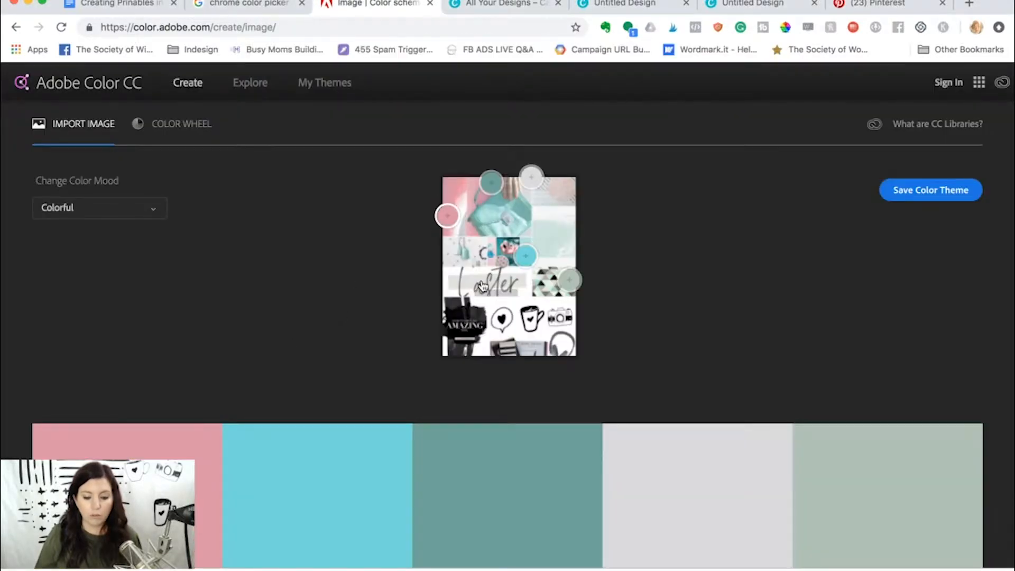
Step: Nudge the blue and pink color markers on the mood board and move the light grey marker onto the black heart icon
scroll(482, 286, down, 1)
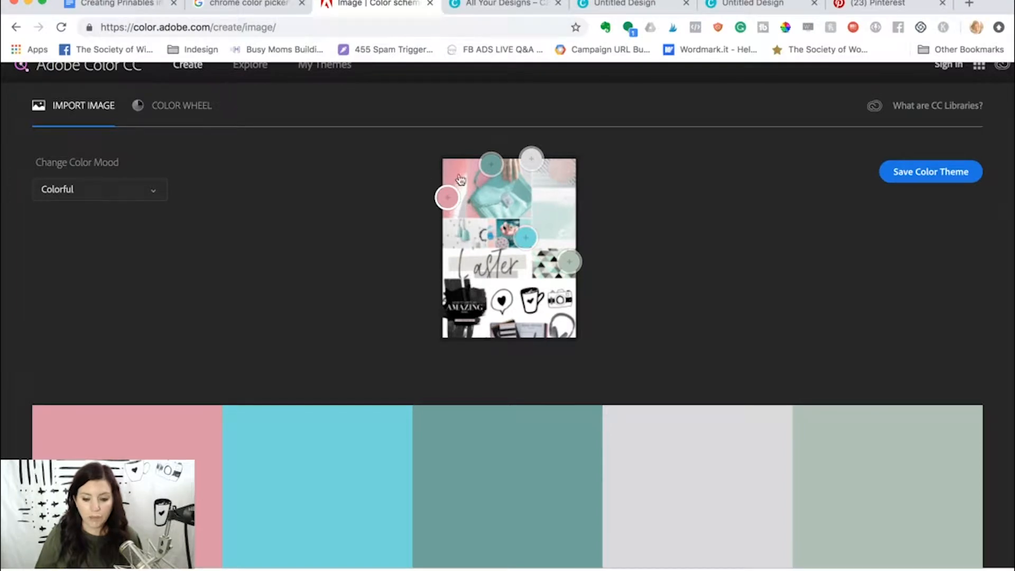
mouse_move(532, 237)
mouse_down()
mouse_move(522, 228)
mouse_move(532, 232)
mouse_up()
drag(450, 189, 449, 201)
drag(531, 158, 502, 302)
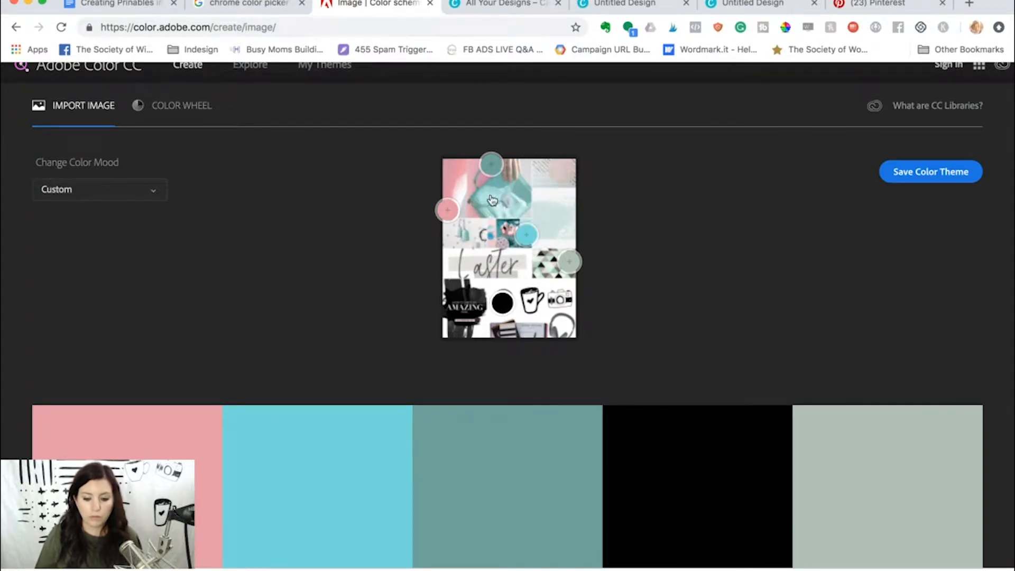
Step: Carry the extracted palette over to the color wheel, make the pink more saturated and shift the light blue to teal, about 5ADCC4
click(191, 116)
scroll(287, 258, down, 3)
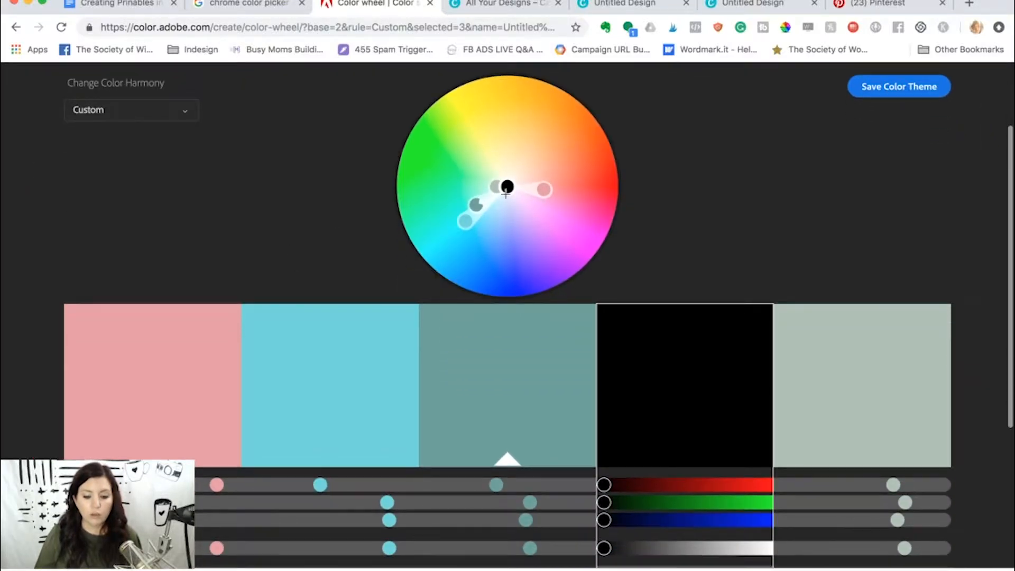
click(546, 192)
drag(546, 195, 578, 198)
click(466, 222)
drag(466, 221, 453, 221)
Step: Shift the muted teal middle swatch to a slate blue, about 7283A3, on the color wheel
scroll(110, 171, up, 1)
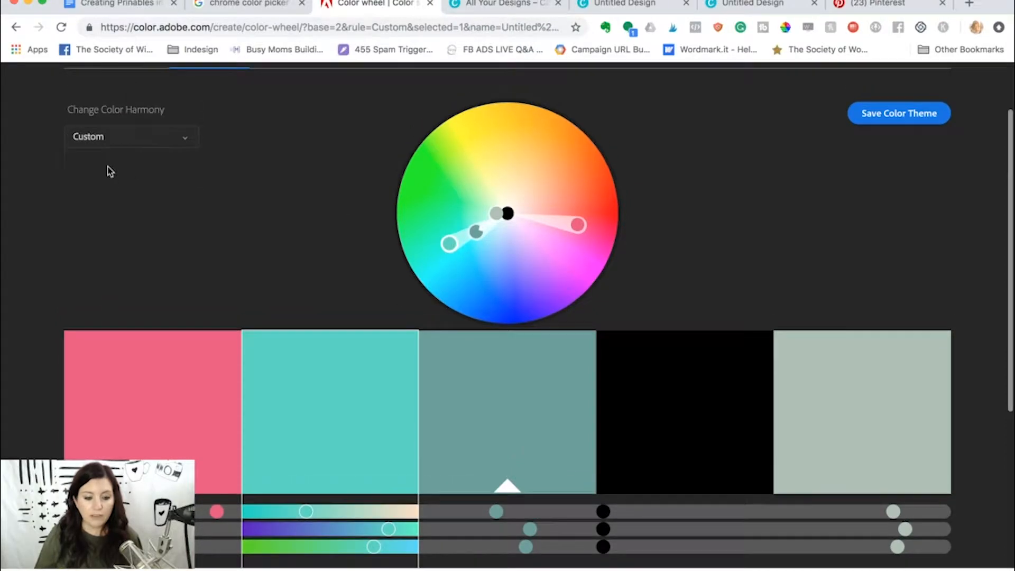
scroll(212, 172, up, 2)
scroll(234, 218, down, 2)
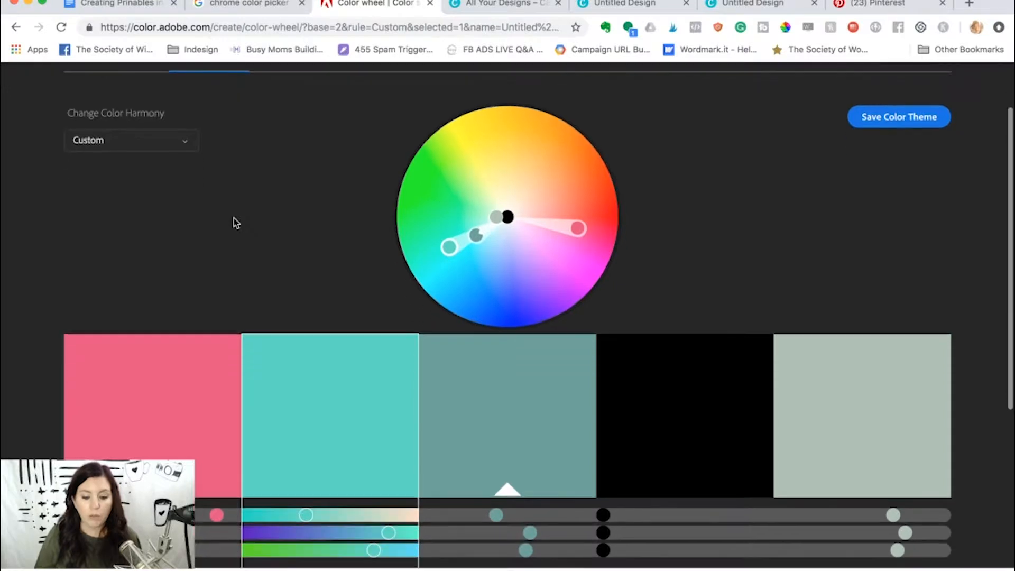
drag(476, 234, 500, 252)
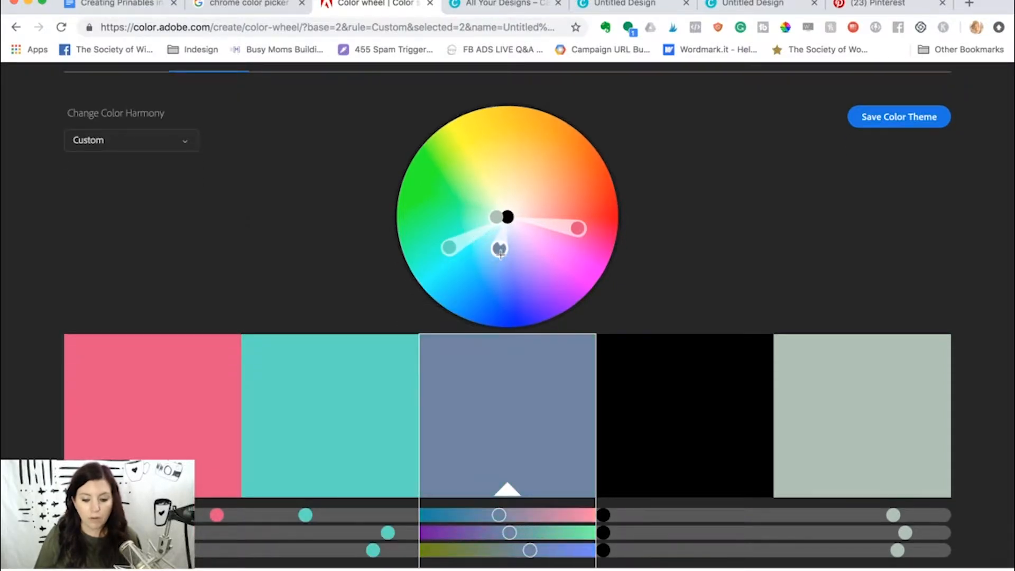
scroll(312, 245, down, 2)
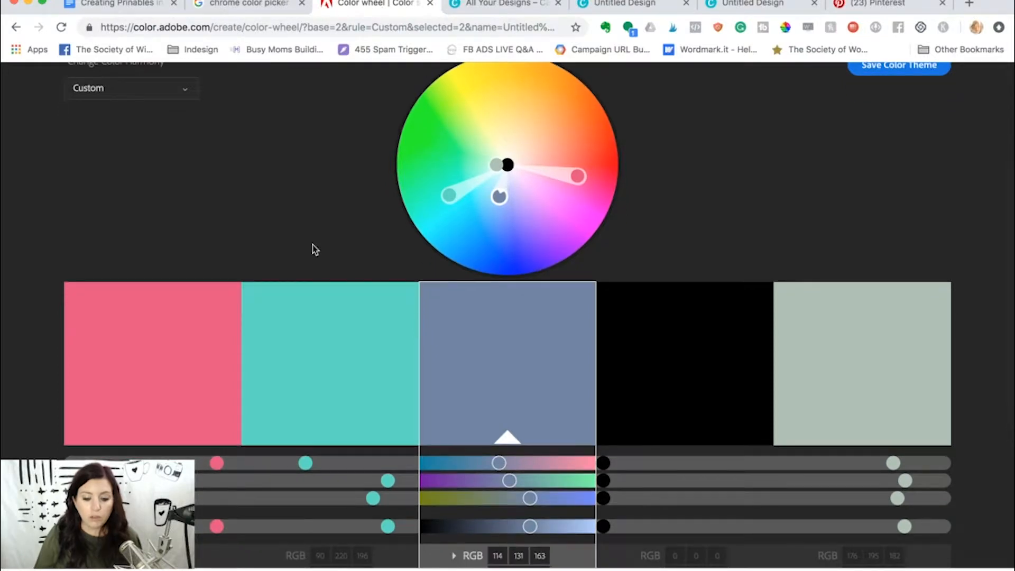
scroll(277, 253, up, 2)
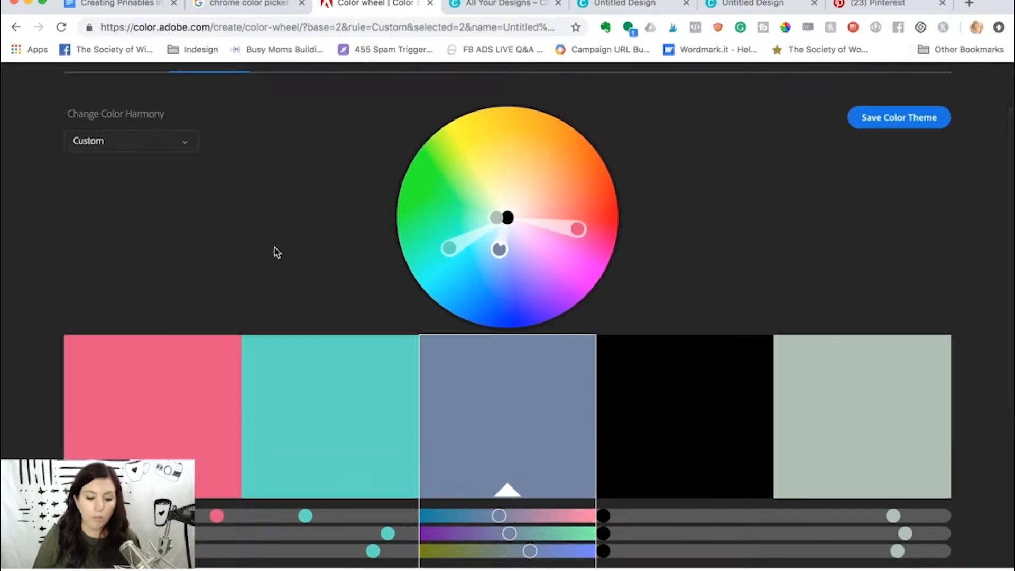
Step: Make the pink swatch the base color and apply the Analogous color harmony
scroll(297, 259, down, 3)
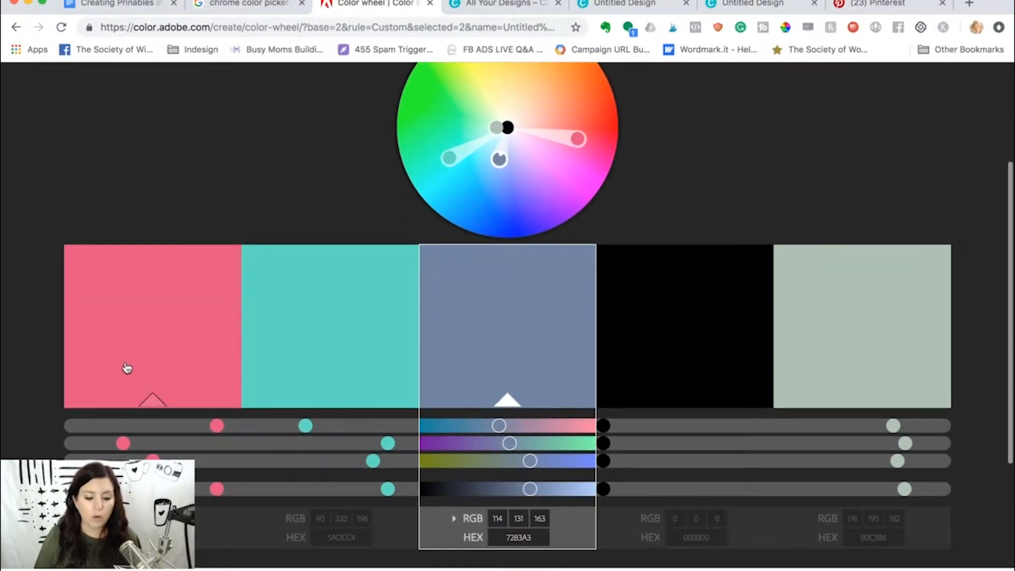
click(151, 403)
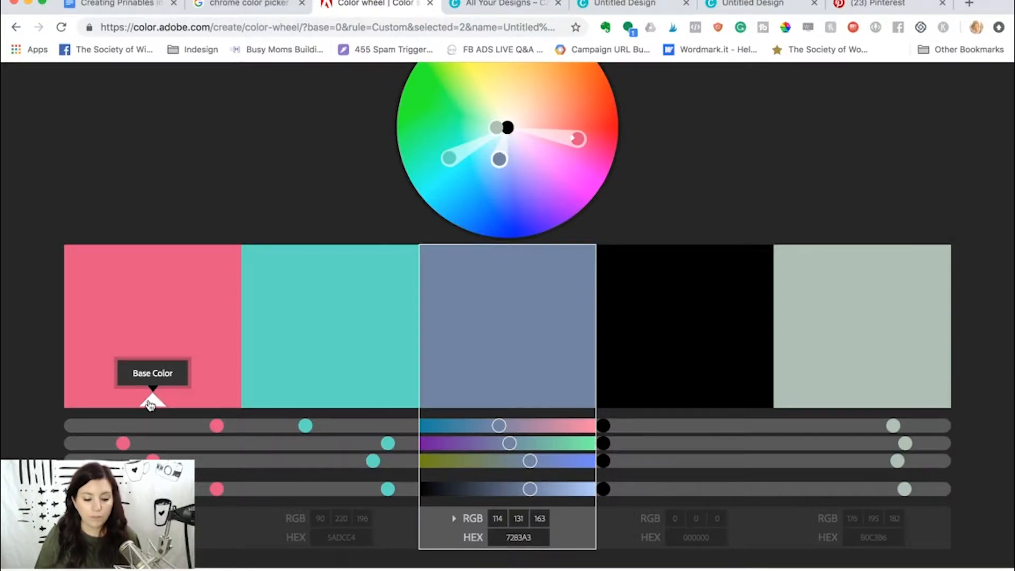
scroll(150, 404, up, 5)
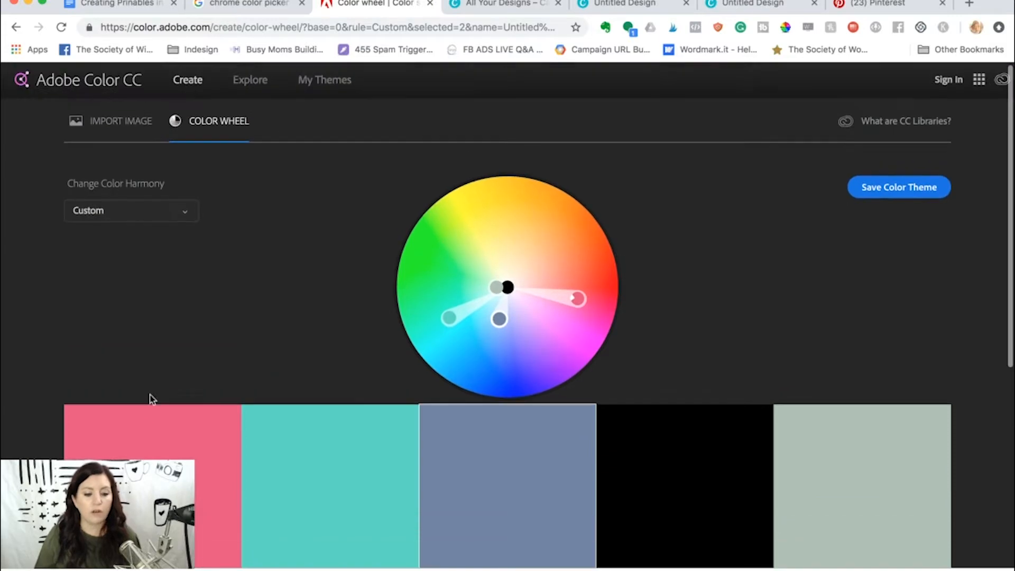
click(186, 215)
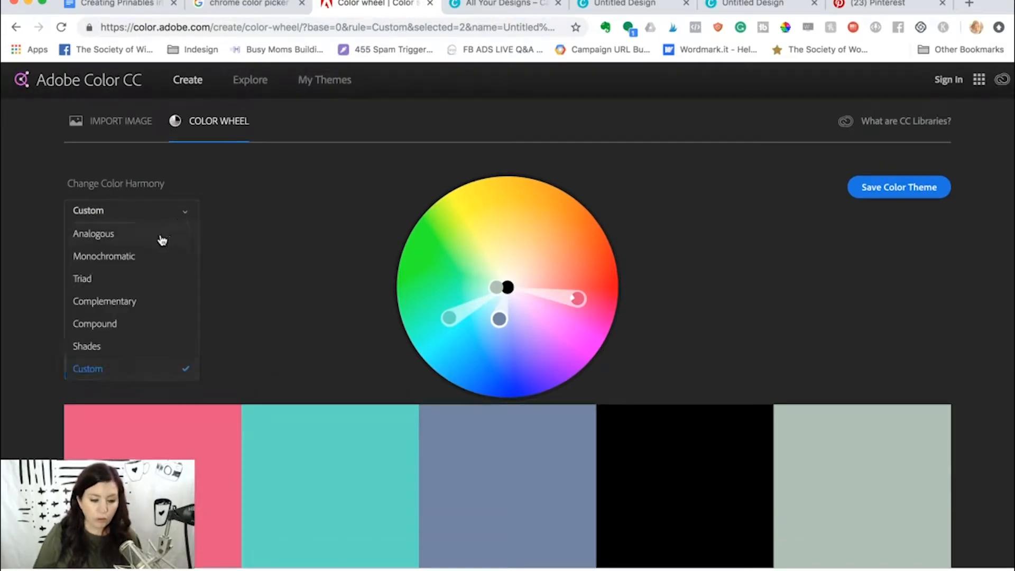
click(116, 242)
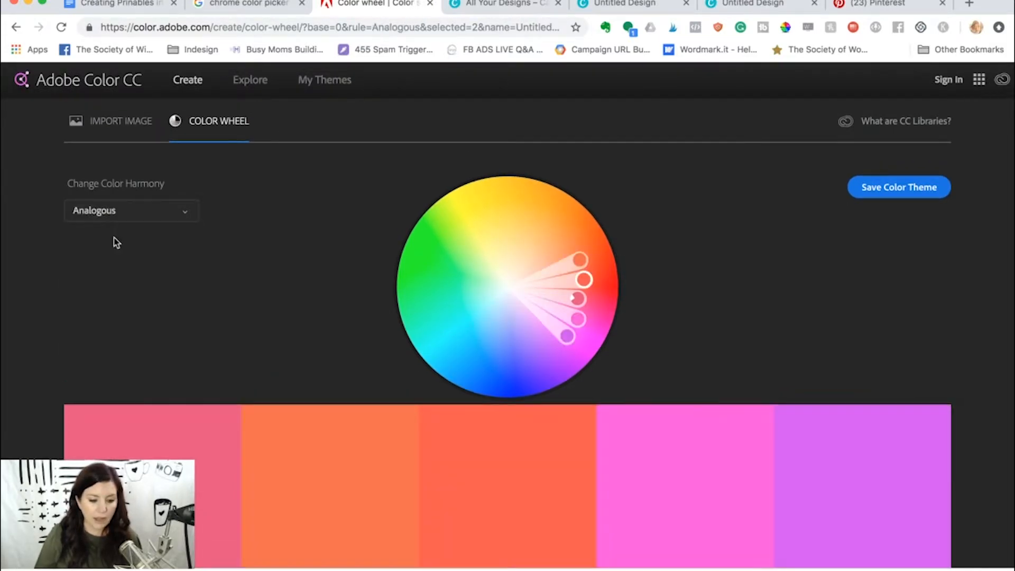
Step: Try the Monochromatic, Triad, Complementary and Compound color harmonies on the pink base color
click(164, 222)
click(152, 257)
click(169, 219)
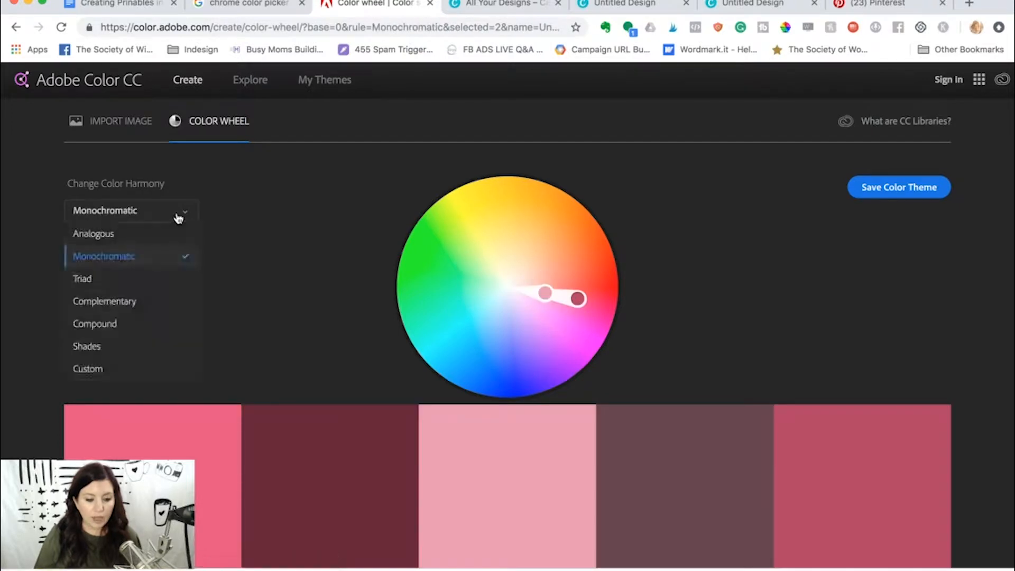
click(132, 283)
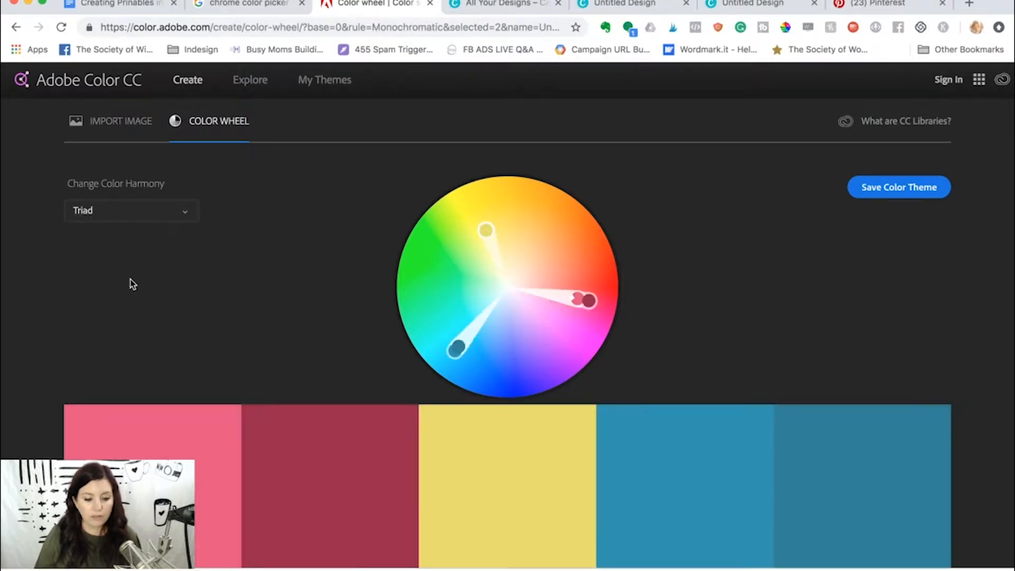
click(172, 220)
click(135, 306)
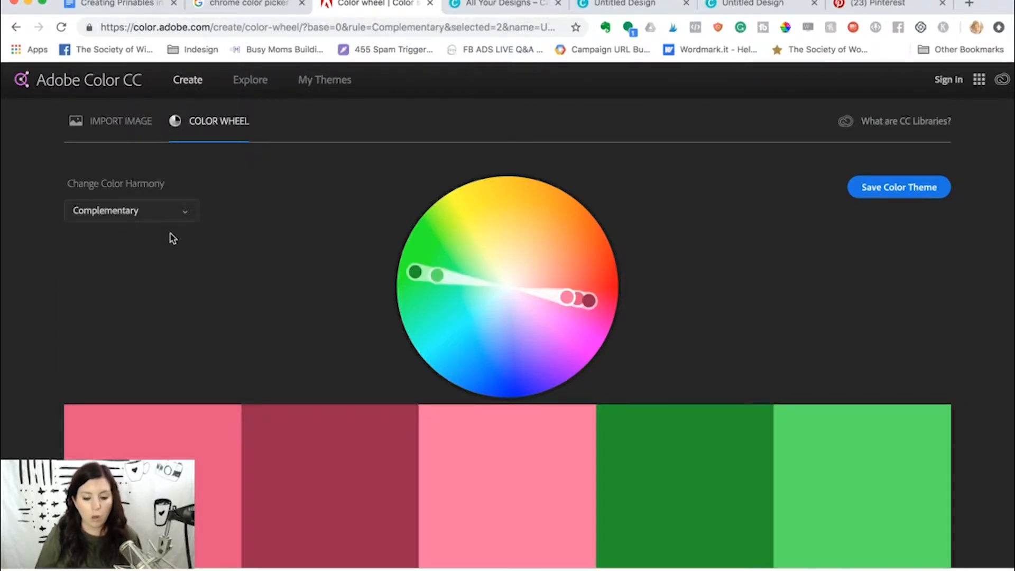
click(181, 219)
click(129, 325)
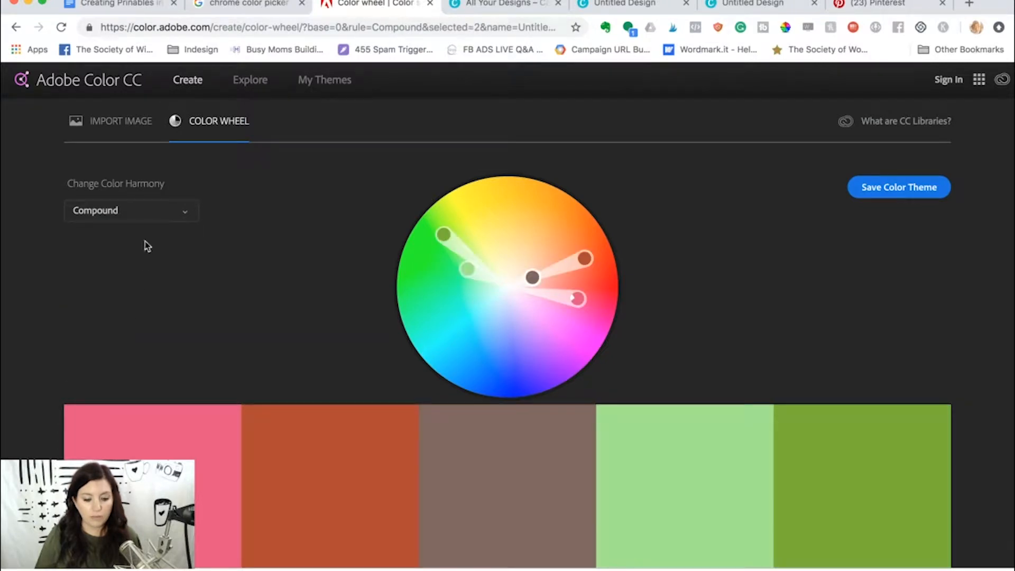
Step: Apply the Shades color harmony to the pink base and review the swatches' RGB and HEX codes
click(148, 218)
click(122, 352)
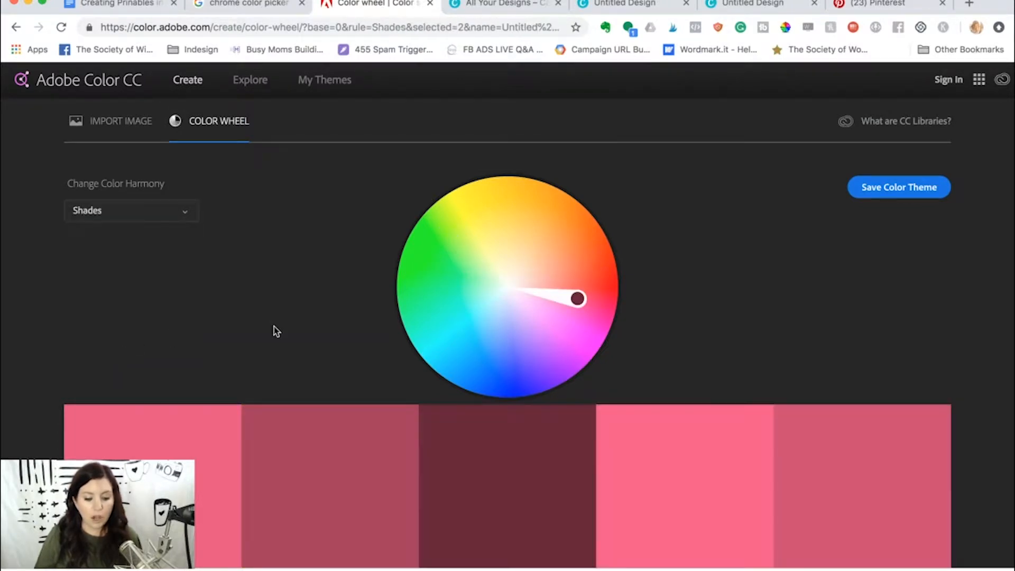
scroll(274, 331, down, 5)
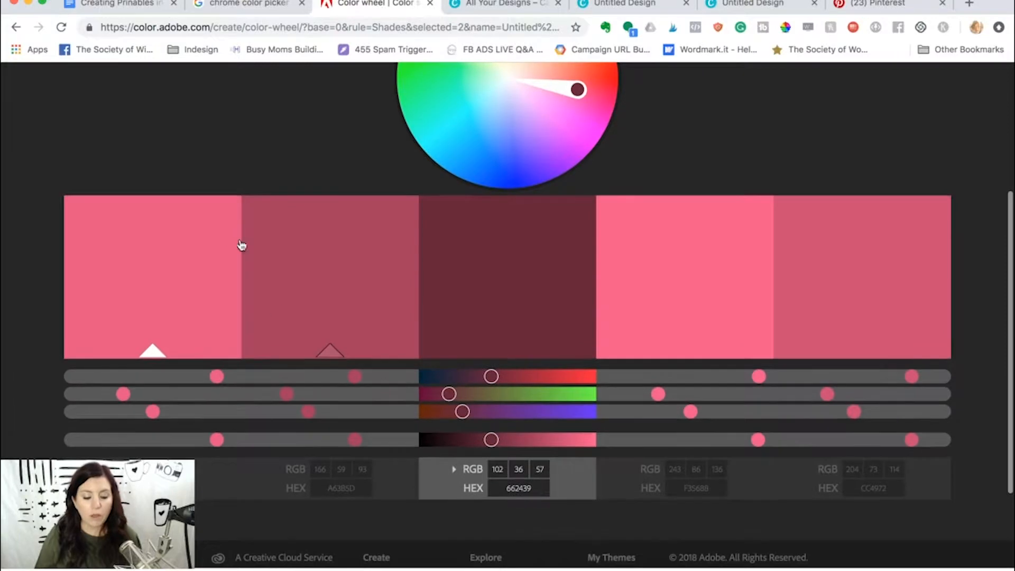
scroll(325, 281, down, 3)
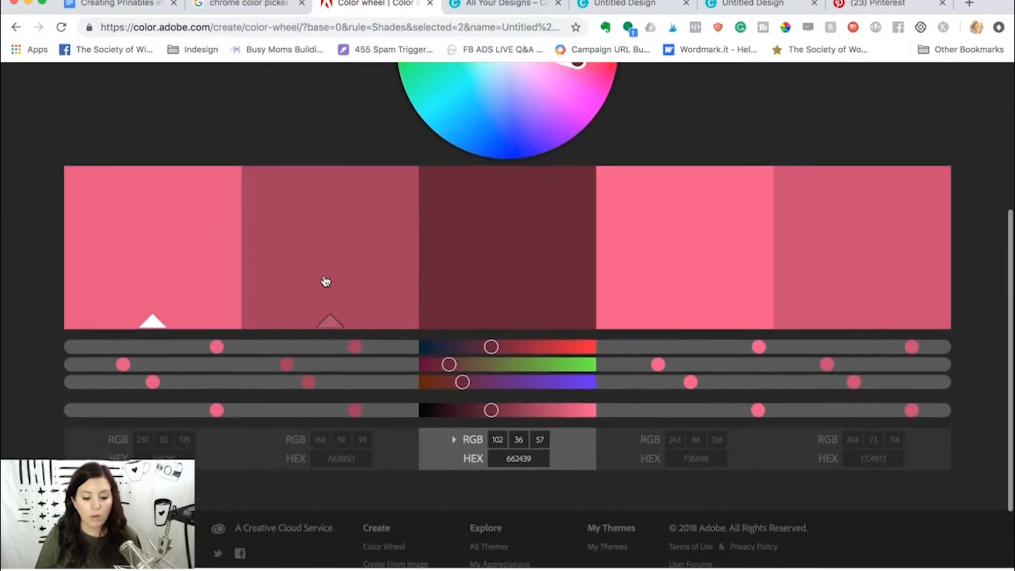
Step: Inspect the HEX code of the second Shades swatch and look over the color wheel
click(338, 415)
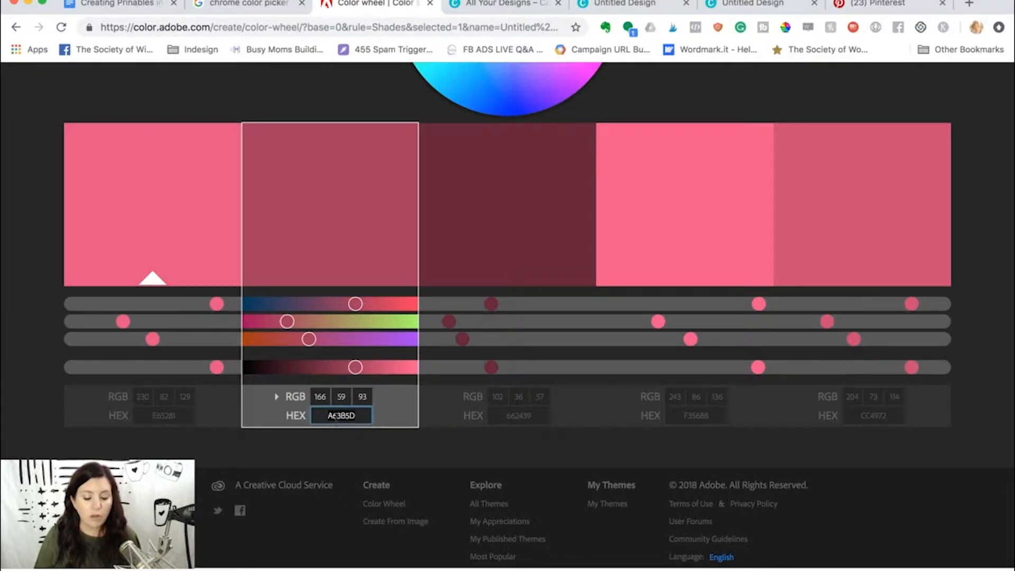
scroll(388, 159, up, 6)
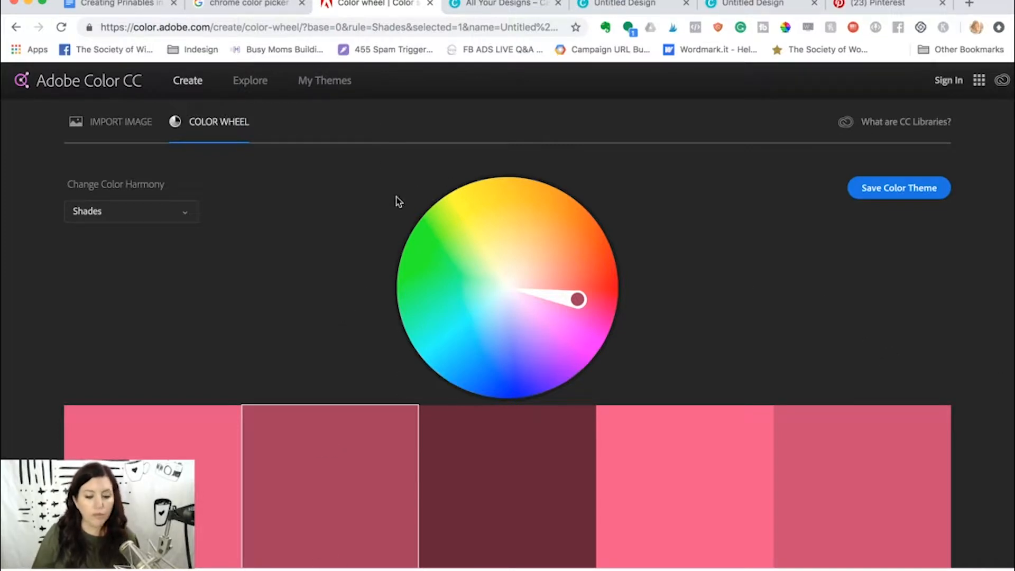
scroll(309, 228, up, 1)
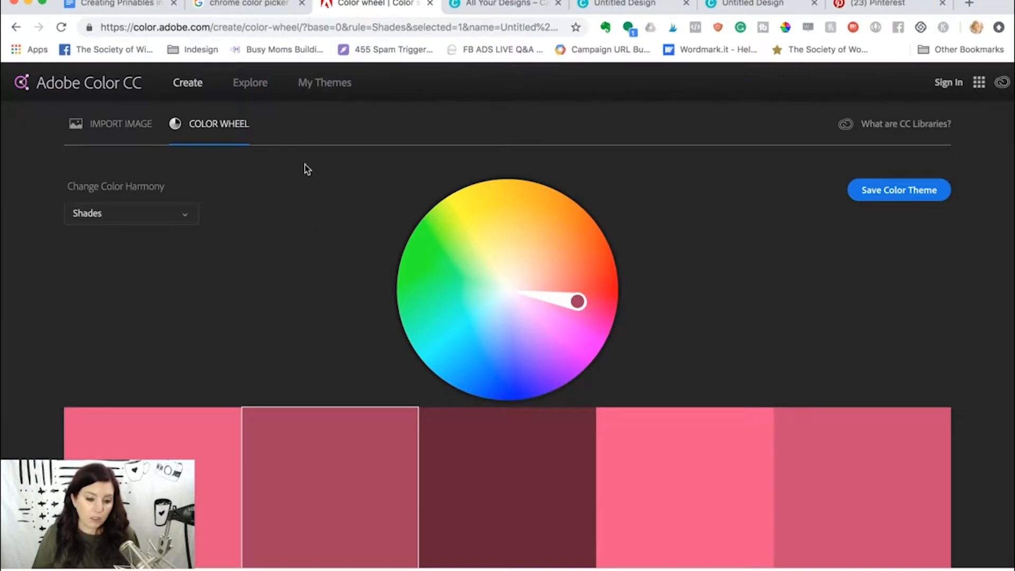
Step: Browse the most popular community themes and open an editable copy of the lavender, periwinkle, white, teal and pink Color Theme 2
click(247, 85)
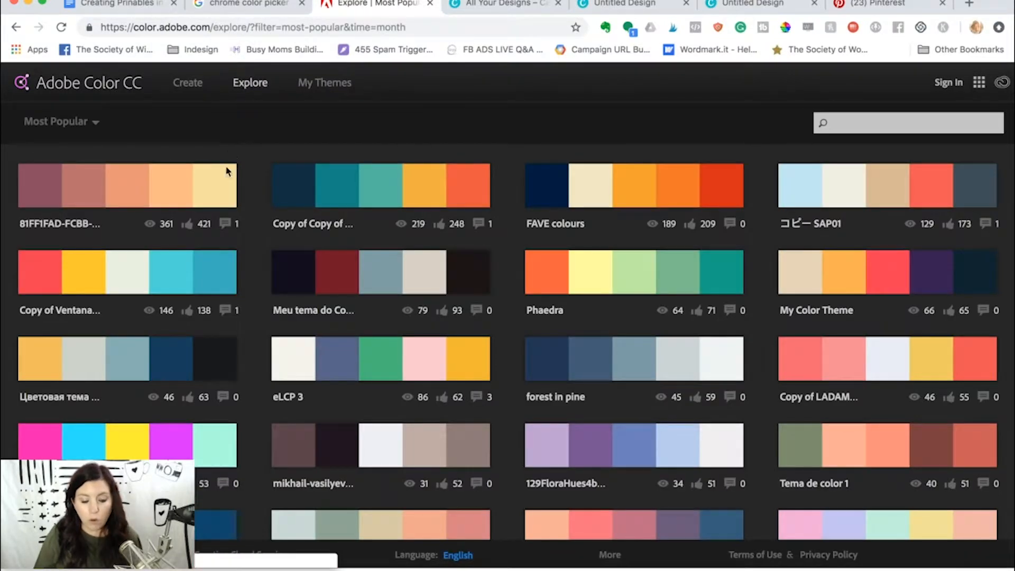
scroll(226, 171, down, 7)
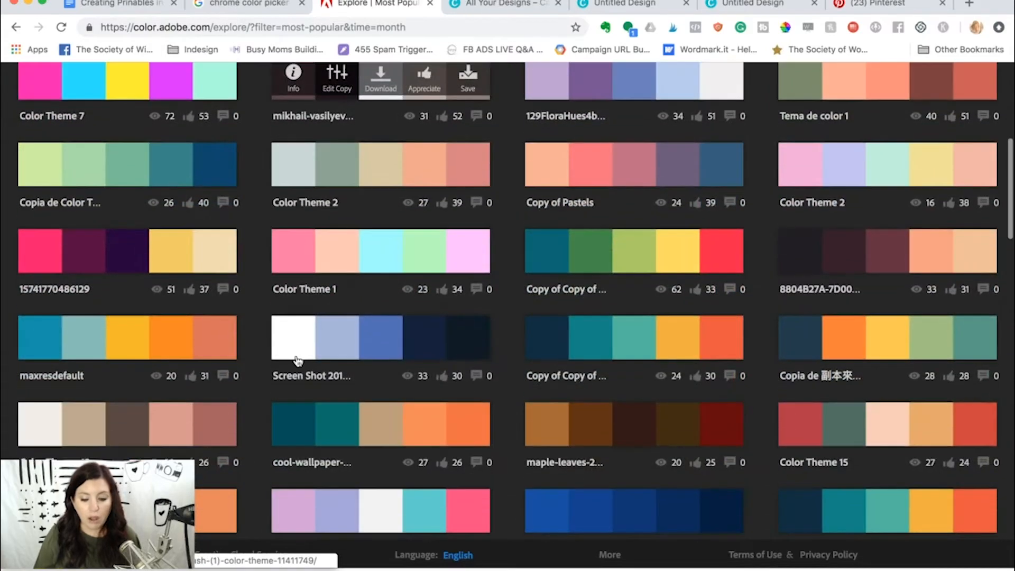
scroll(297, 361, down, 8)
scroll(408, 171, up, 2)
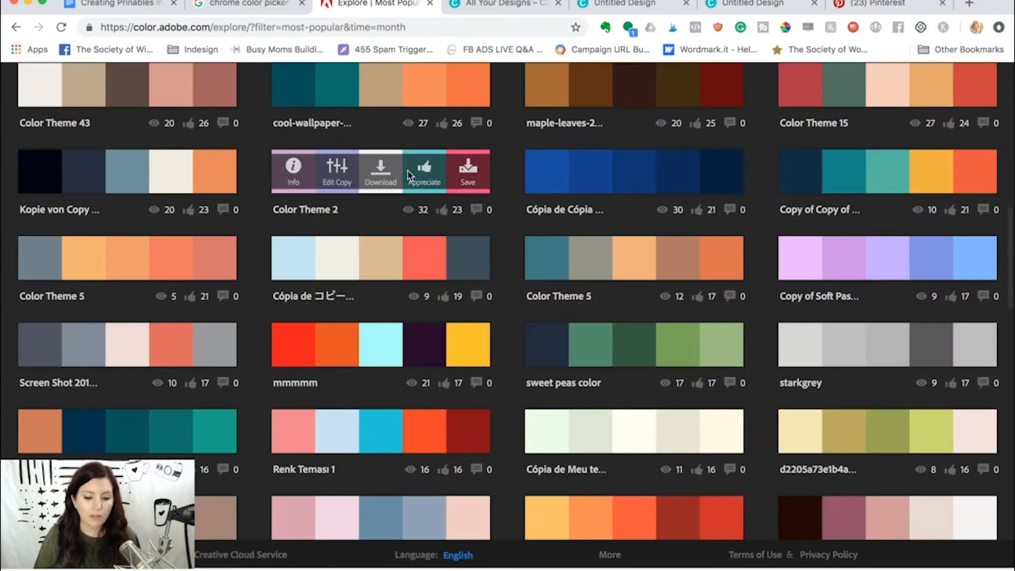
click(338, 172)
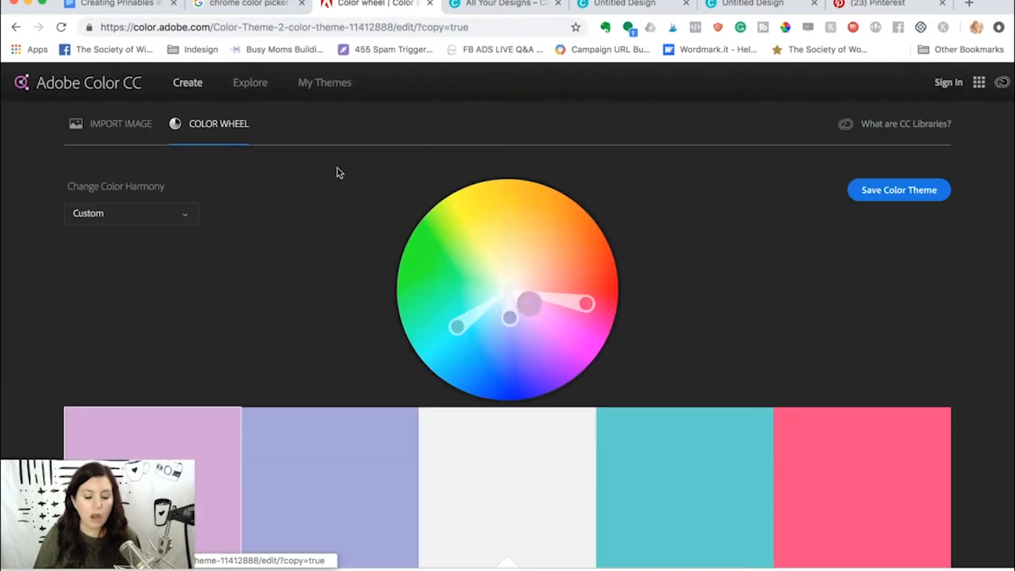
Step: Examine the copied theme's color wheel, swatches and option for saving the color theme
scroll(284, 256, down, 4)
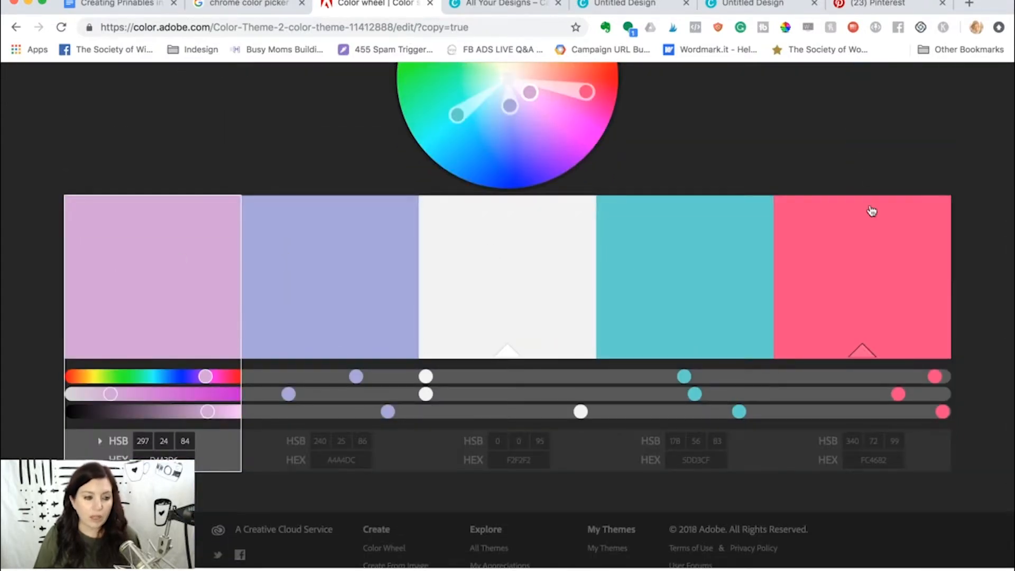
scroll(862, 166, up, 3)
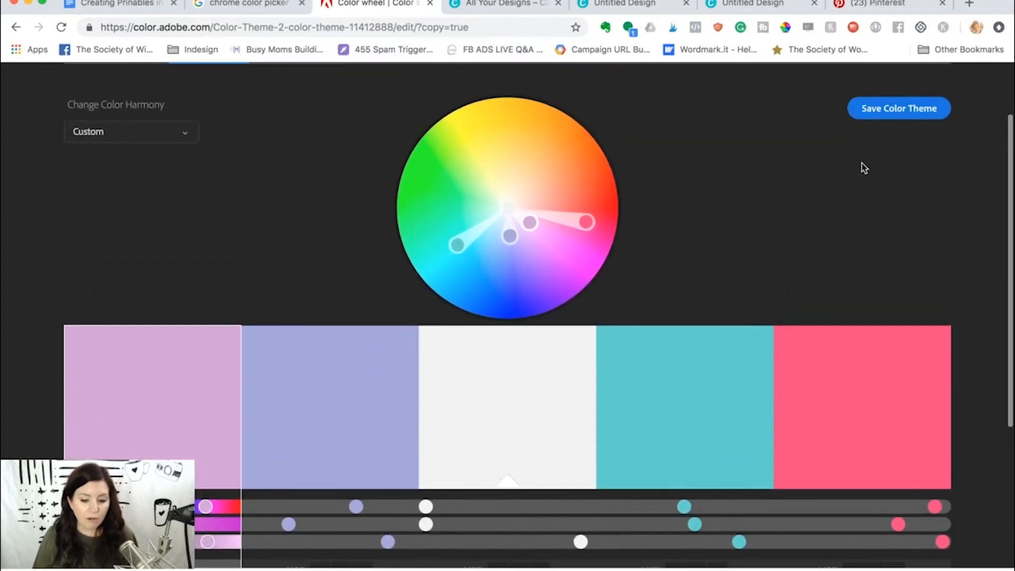
scroll(732, 200, up, 2)
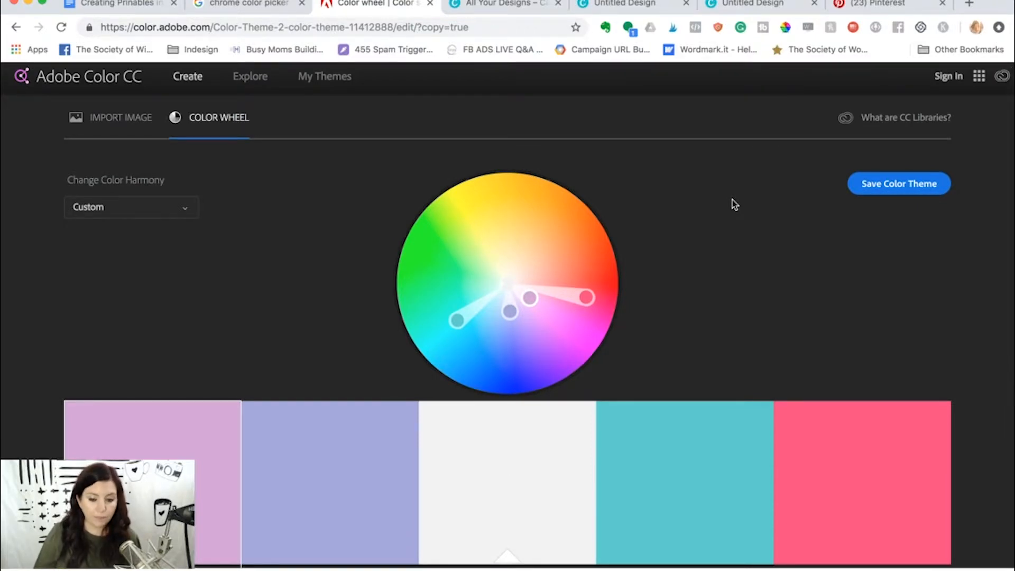
scroll(735, 204, down, 3)
scroll(396, 272, up, 2)
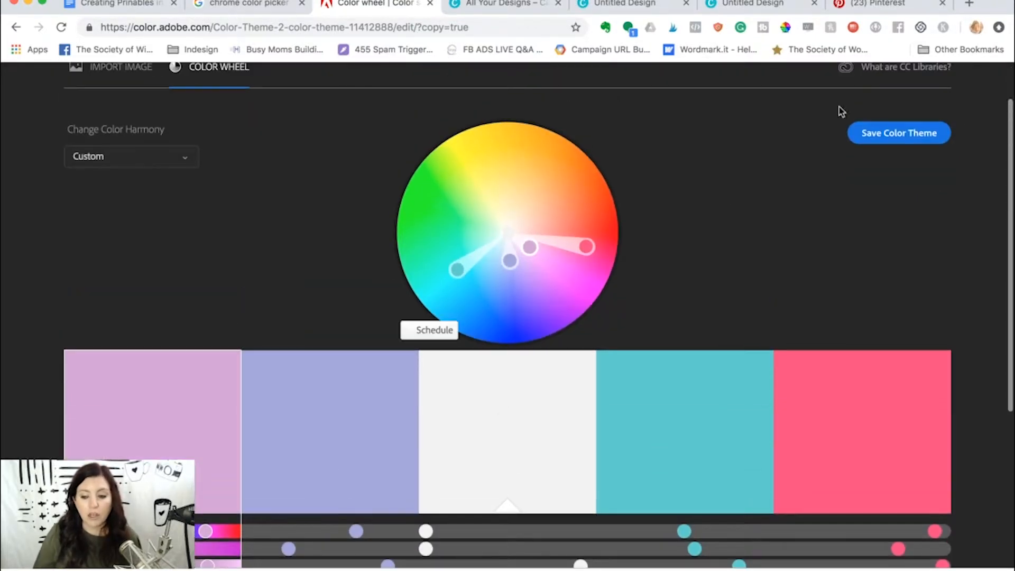
scroll(818, 189, up, 1)
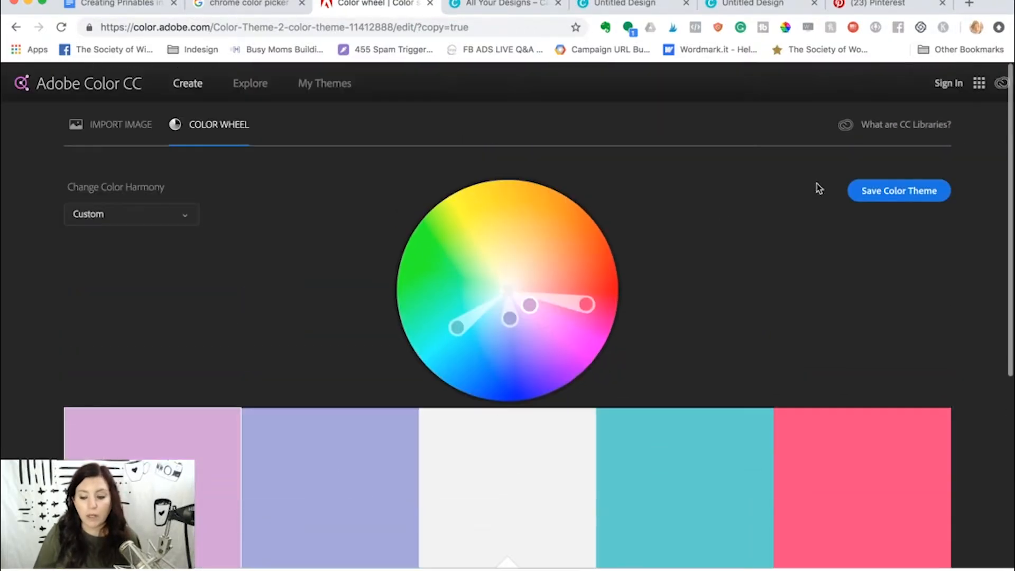
click(875, 192)
Step: Inspect the HEX codes of the copied theme's lavender, off-white and teal swatches
scroll(720, 263, down, 4)
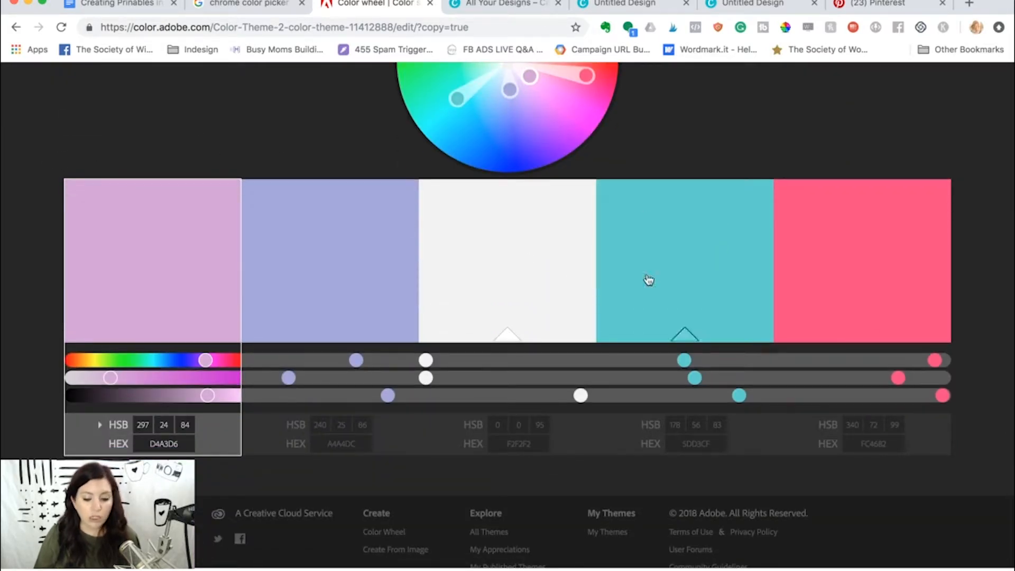
click(158, 447)
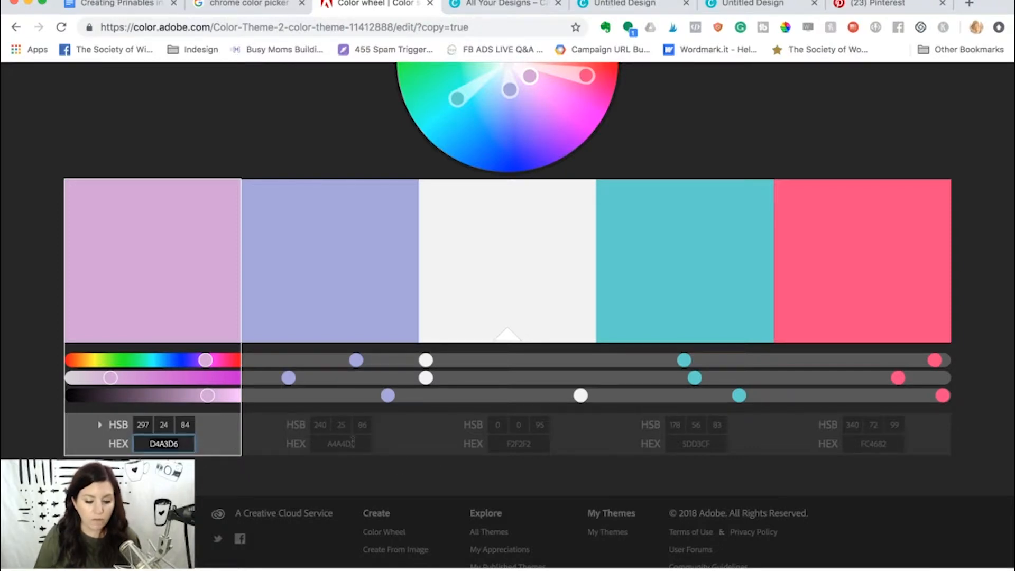
click(519, 444)
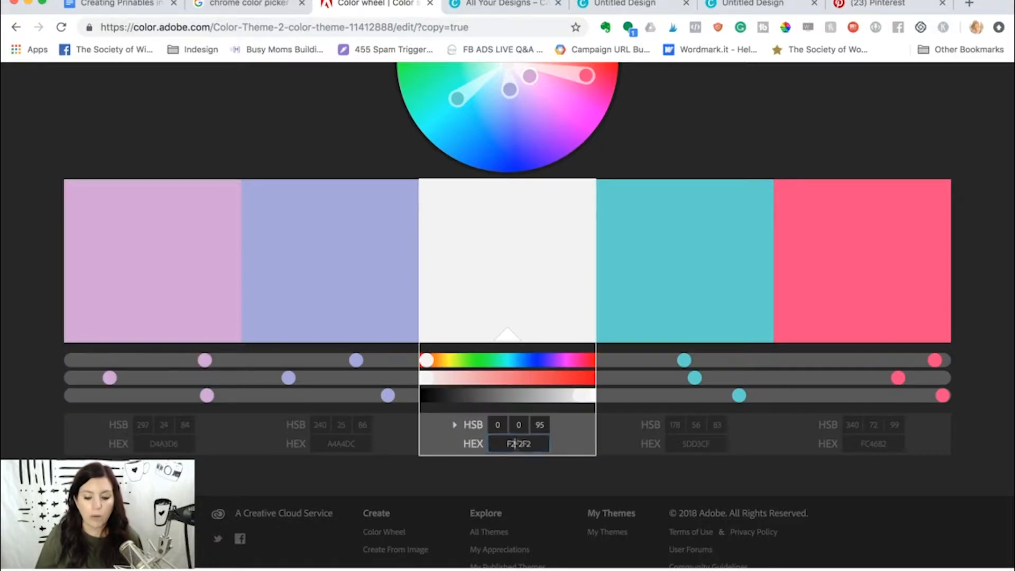
click(699, 445)
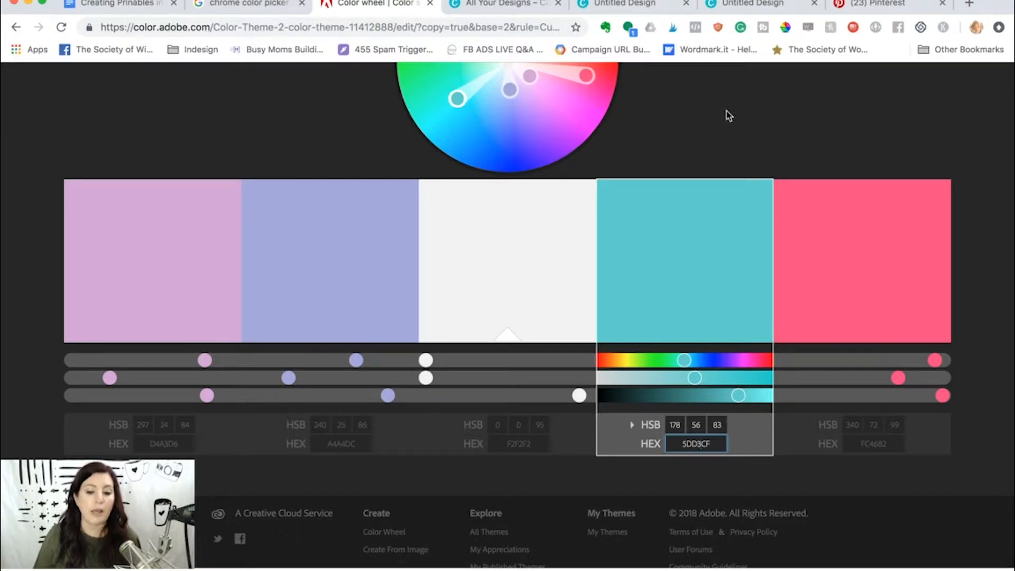
Step: Switch to Canva and open the brand kit with its color palettes
click(473, 6)
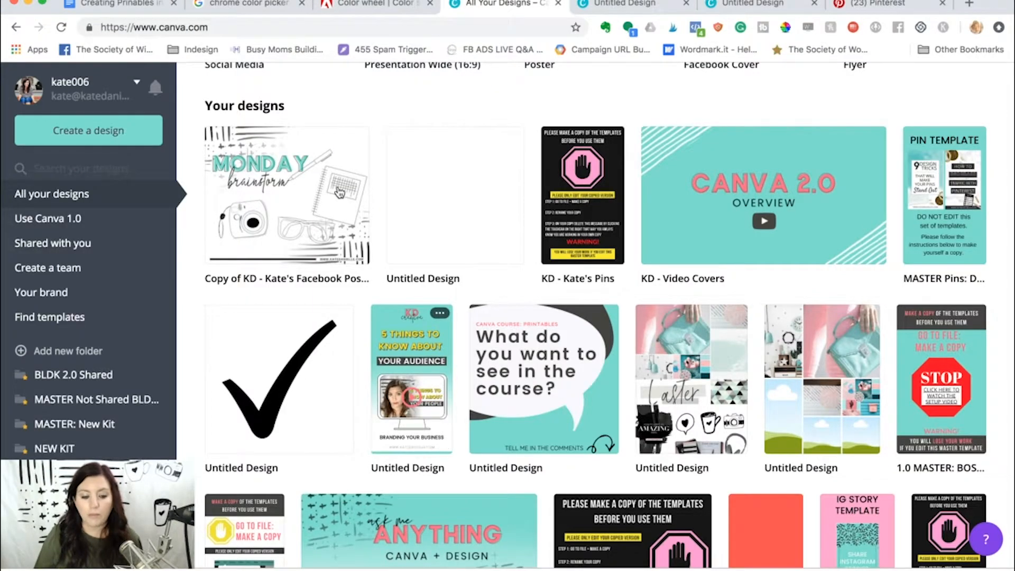
scroll(339, 192, down, 2)
click(39, 293)
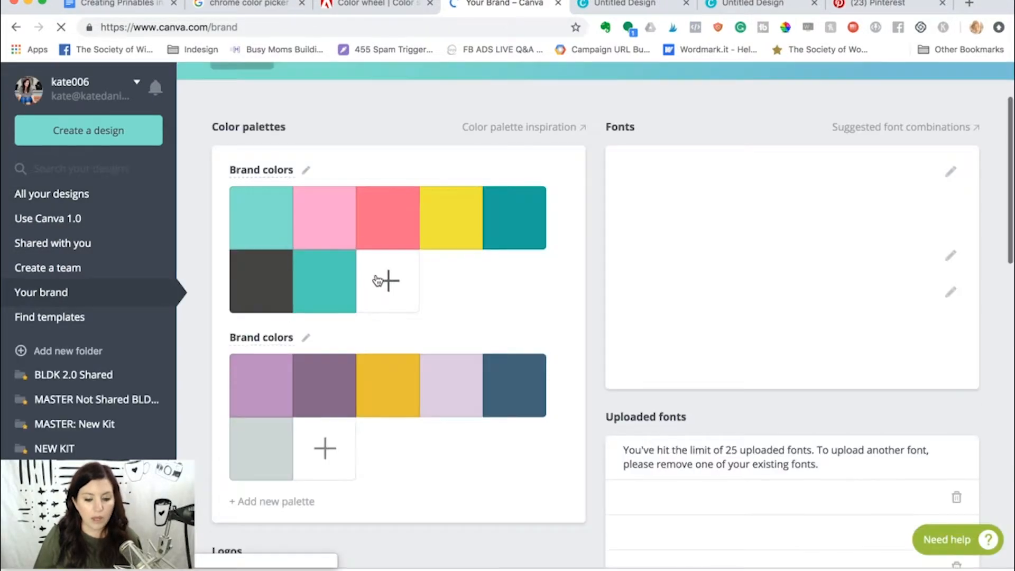
Step: Add a trial color to the first brand palette, and delete it along with the extra teal swatch beside it
click(382, 279)
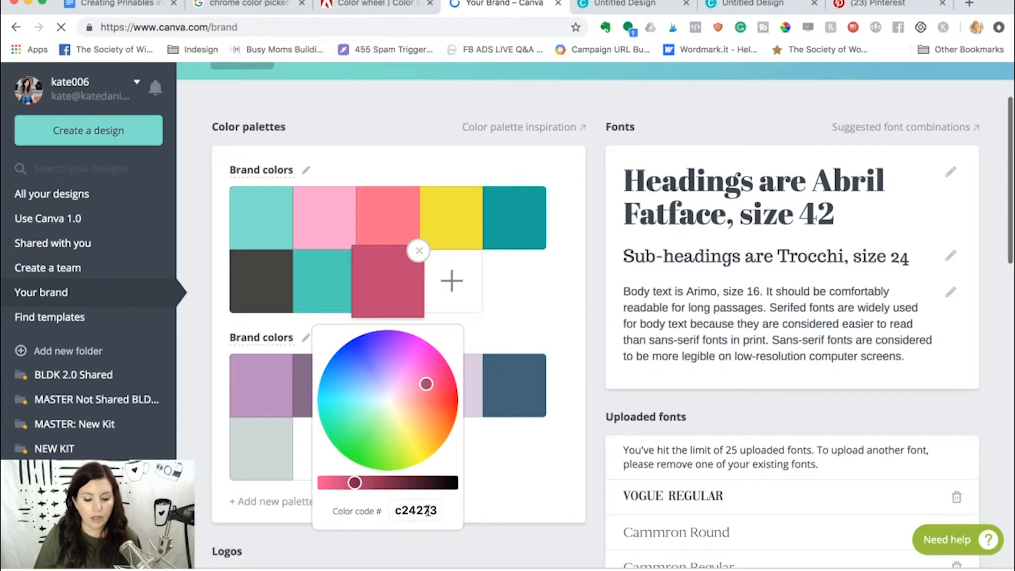
click(419, 250)
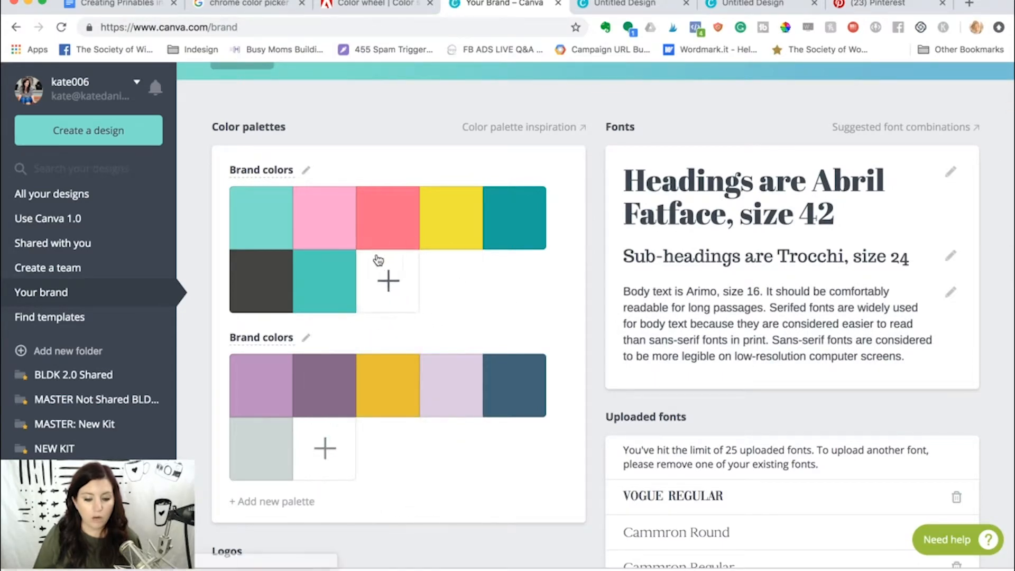
click(355, 252)
scroll(317, 275, up, 1)
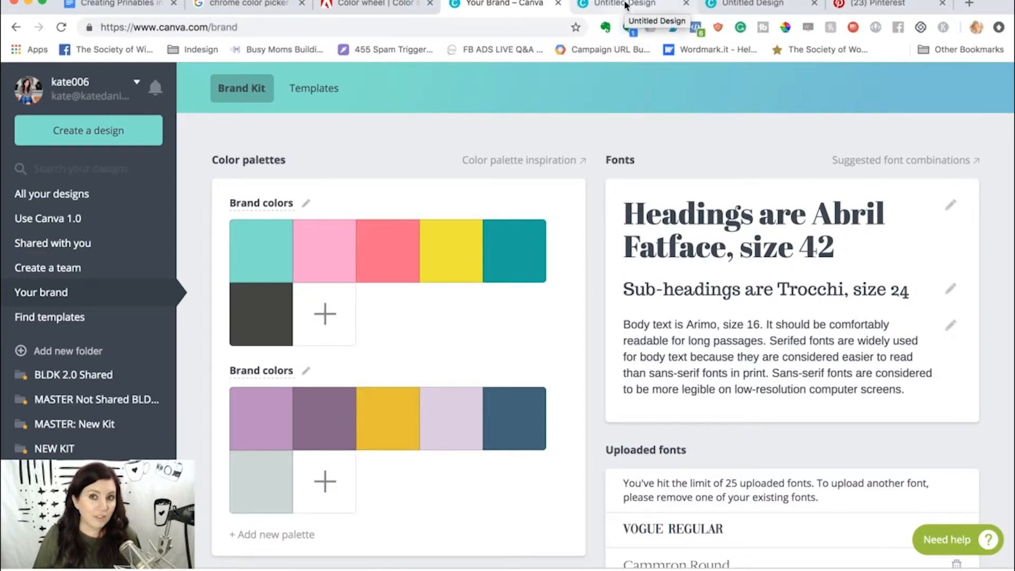
Step: Open the 600px × 1100px pin design and view the brand colors offered for its teal background
click(638, 5)
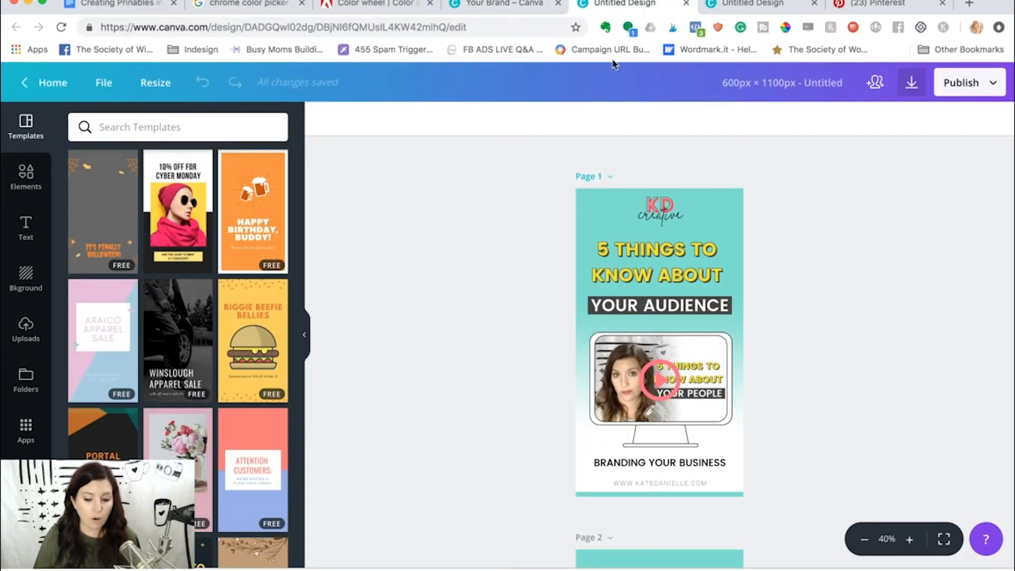
click(604, 218)
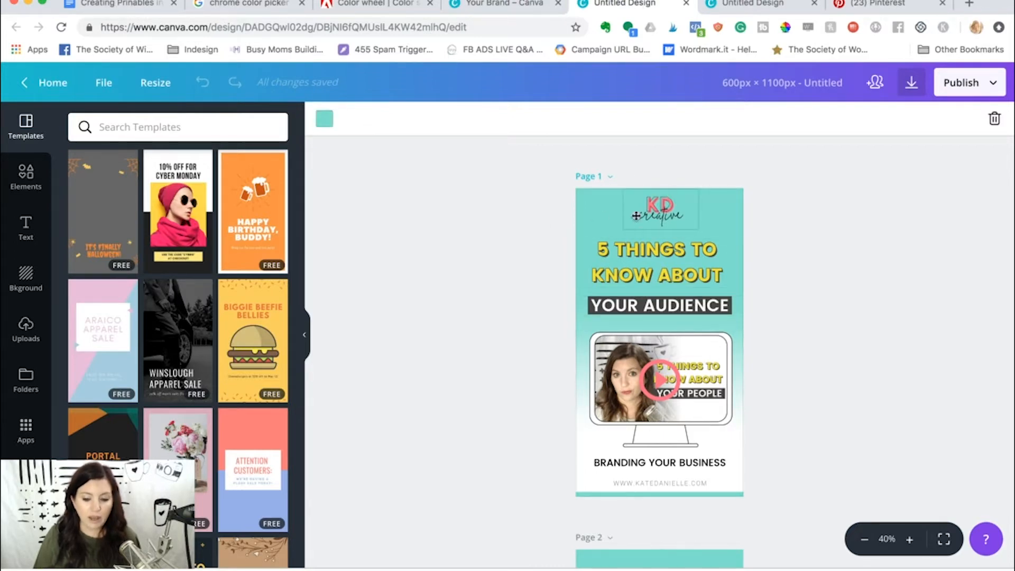
click(324, 119)
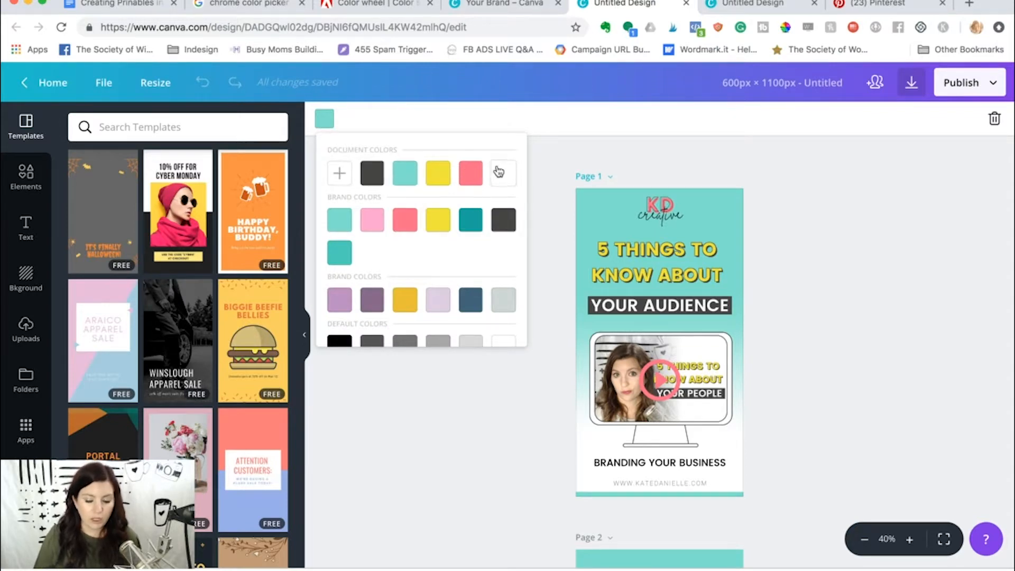
click(537, 461)
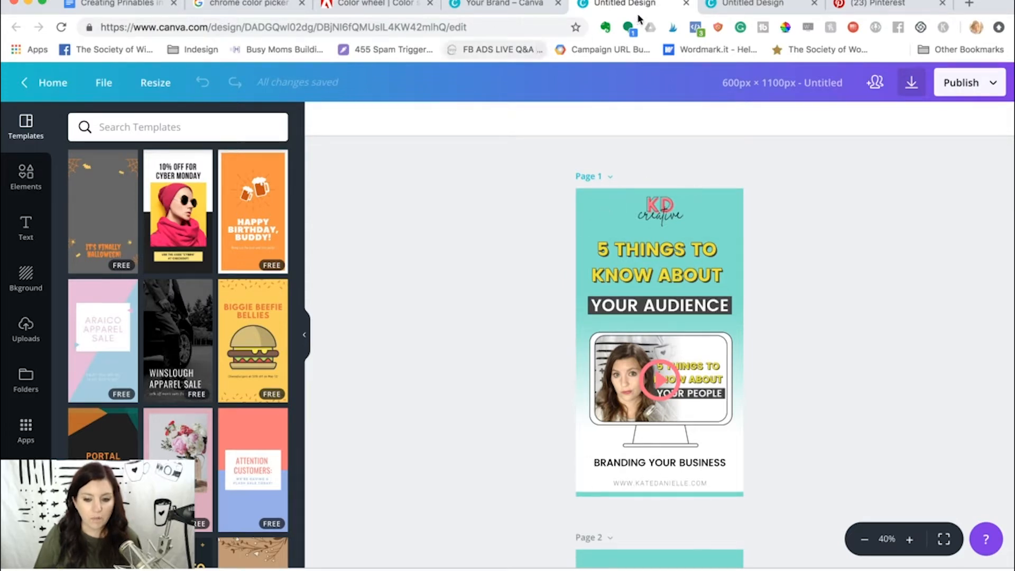
Step: Check the color options for the mood board poster's upper collage image and return to the 600px × 1100px design
click(720, 7)
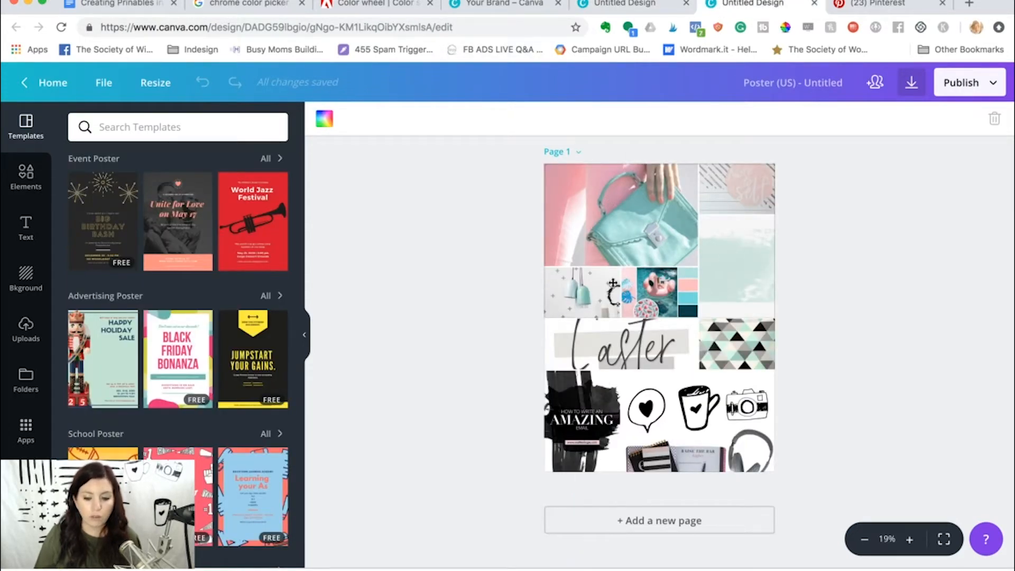
click(550, 226)
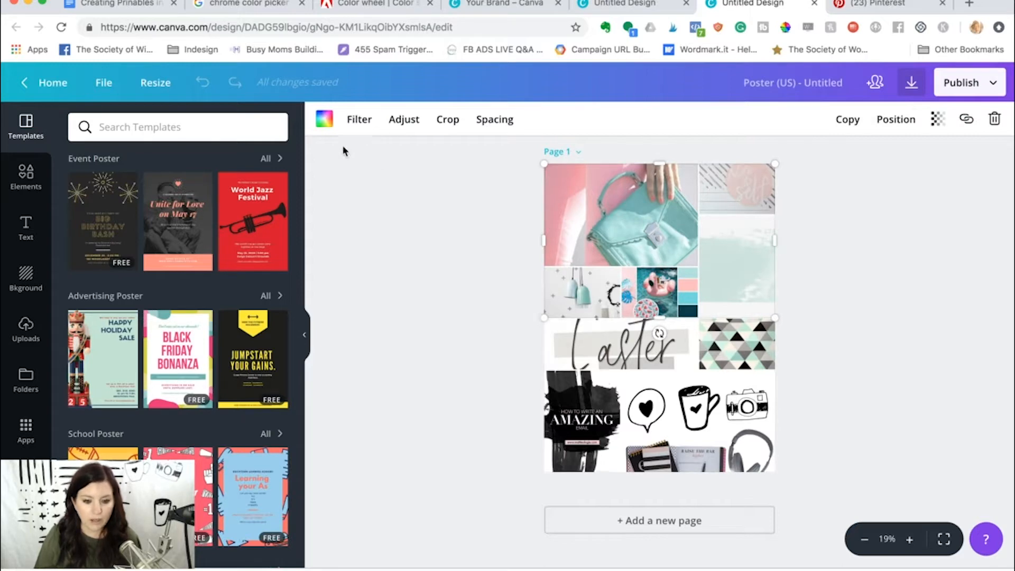
click(324, 119)
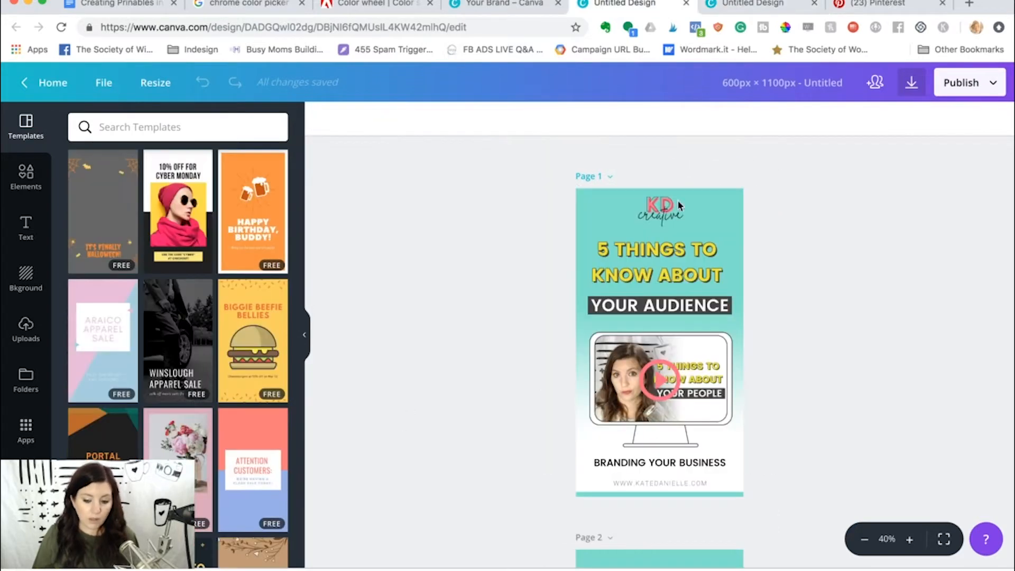
scroll(699, 340, down, 1)
scroll(699, 340, up, 1)
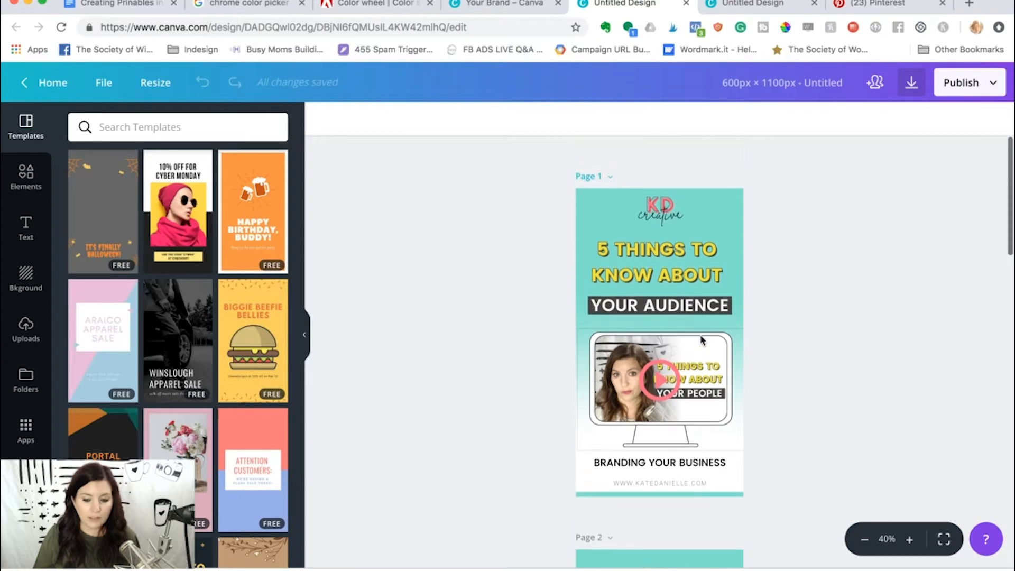
Step: Rename the 600px × 1100px design as Example
click(752, 84)
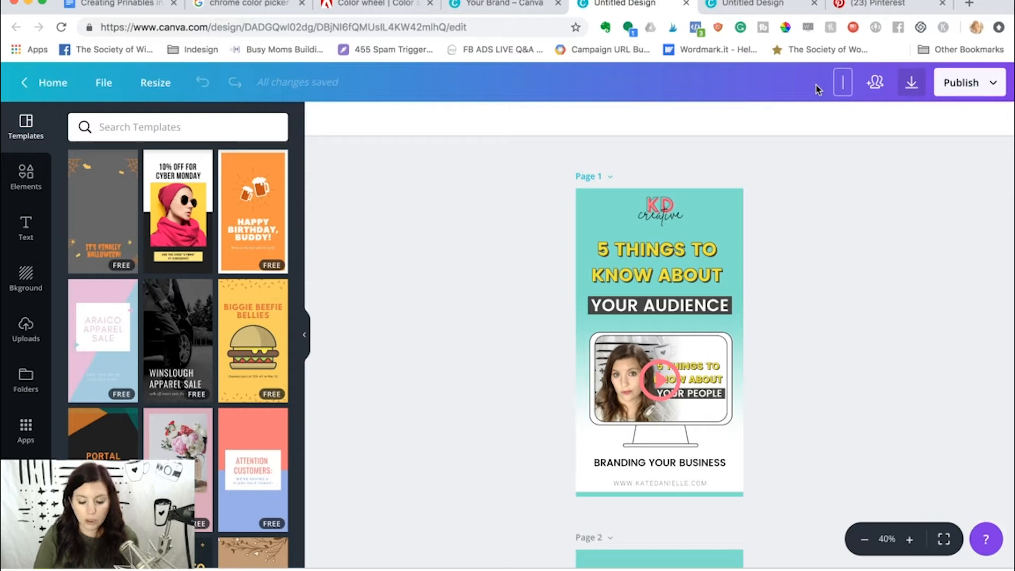
text(Example)
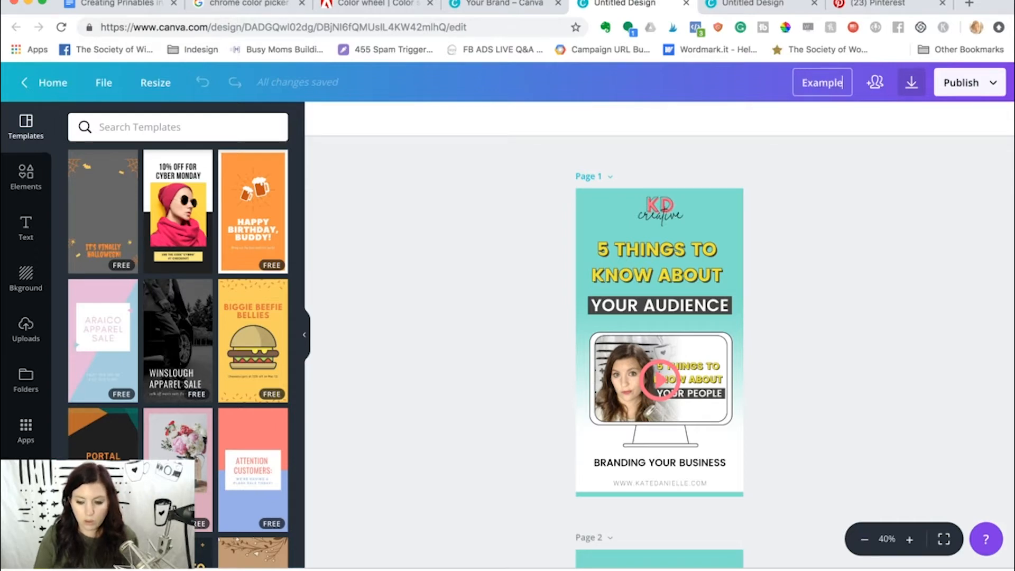
key(Return)
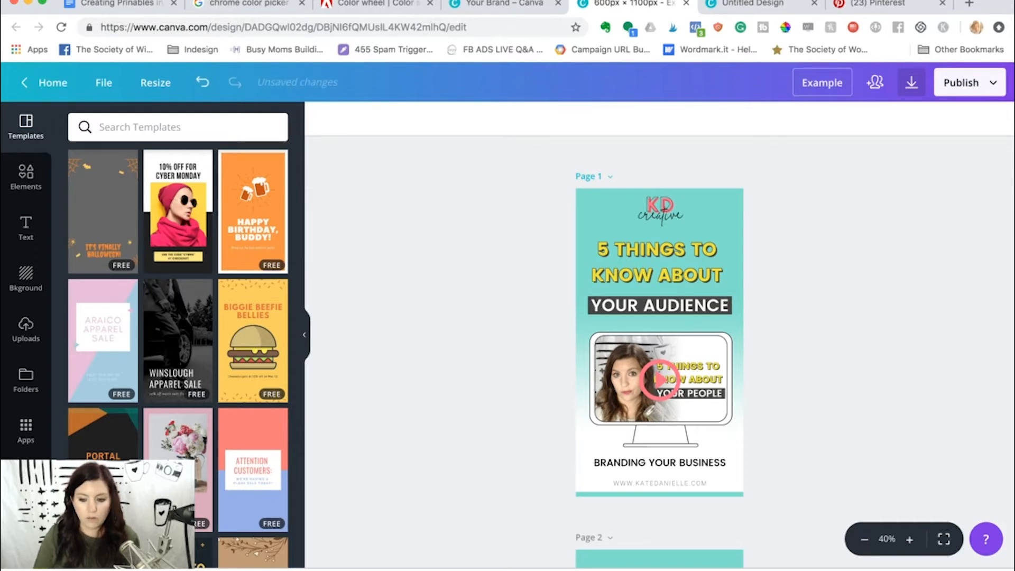
Step: Return to the list of all Canva designs and look through the folders
click(511, 9)
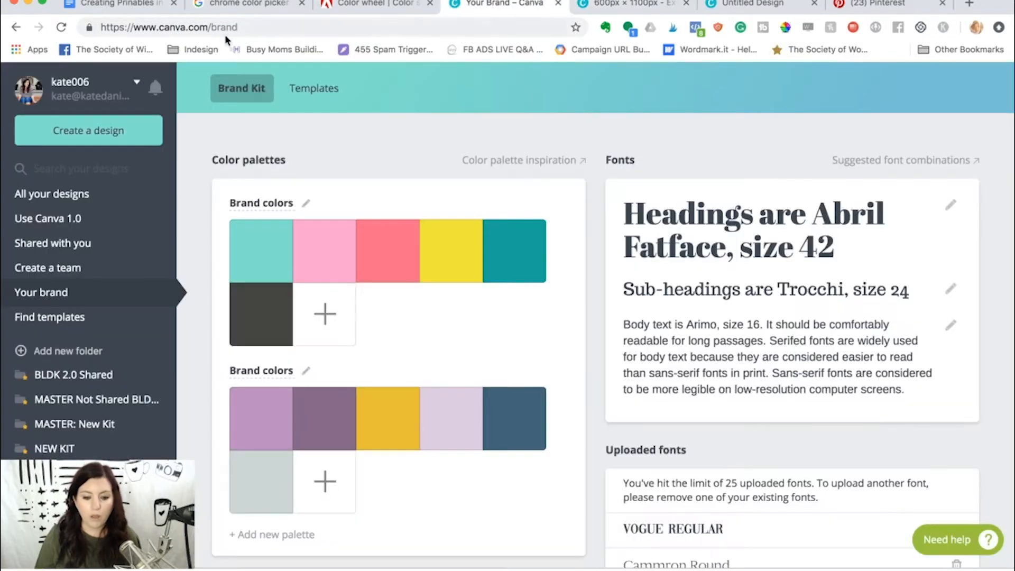
click(45, 194)
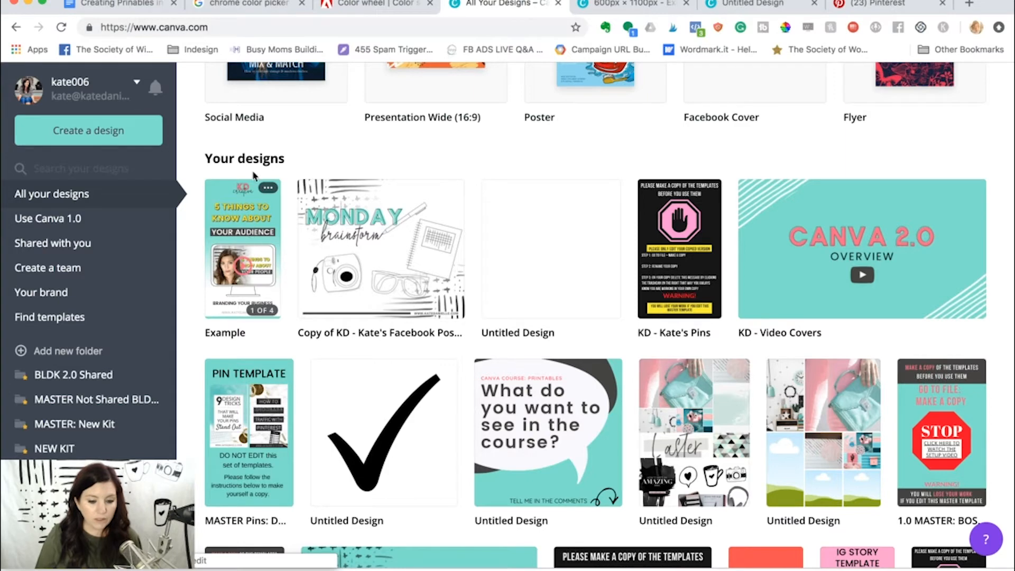
scroll(138, 279, down, 1)
scroll(138, 280, down, 4)
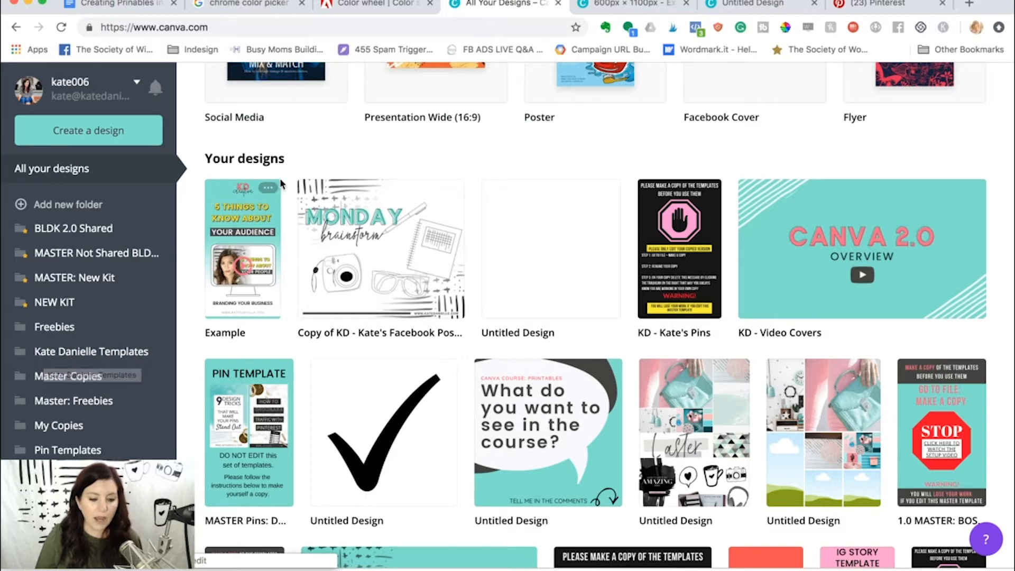
Step: Move the Example design into the Templates folder named after the account owner
click(267, 191)
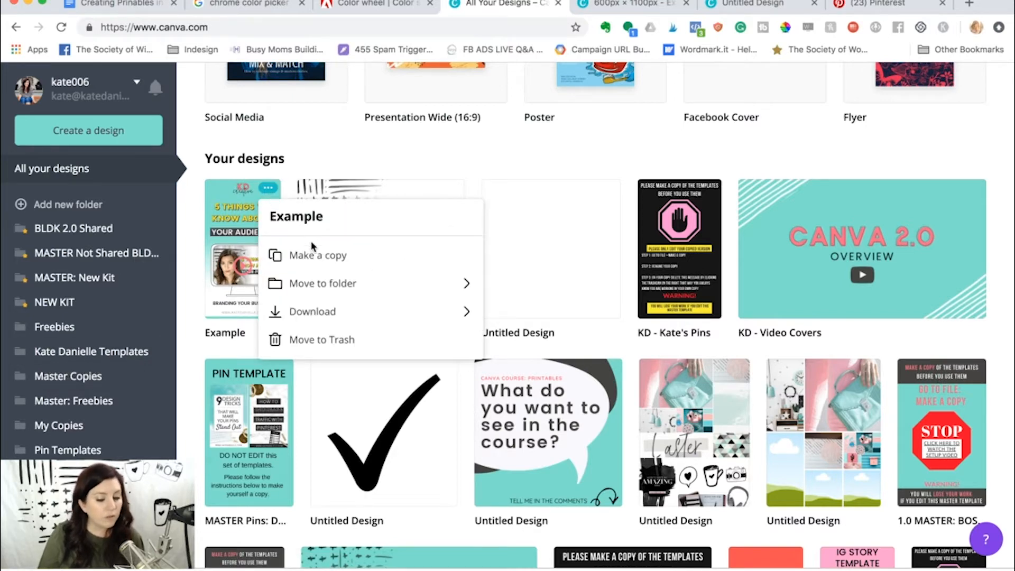
click(337, 285)
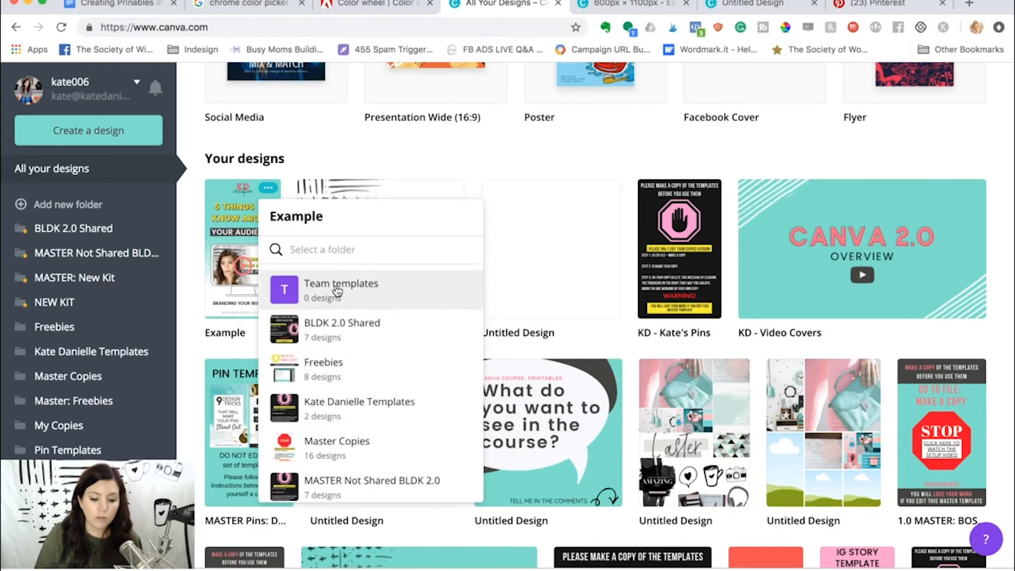
click(336, 415)
Step: Open the account owner's Templates folder and use the Example design in it as a template for a new copy
click(87, 353)
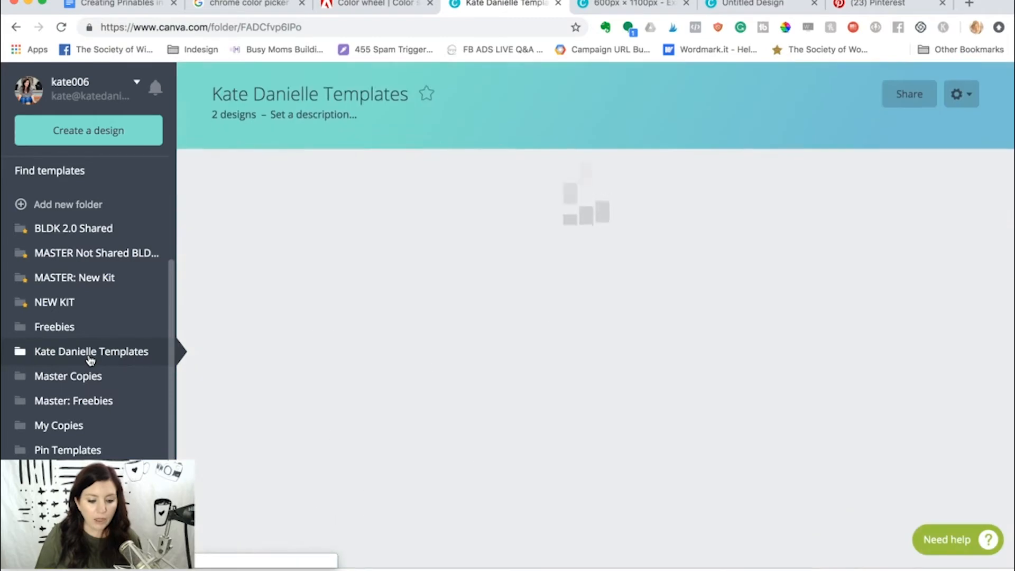
click(314, 239)
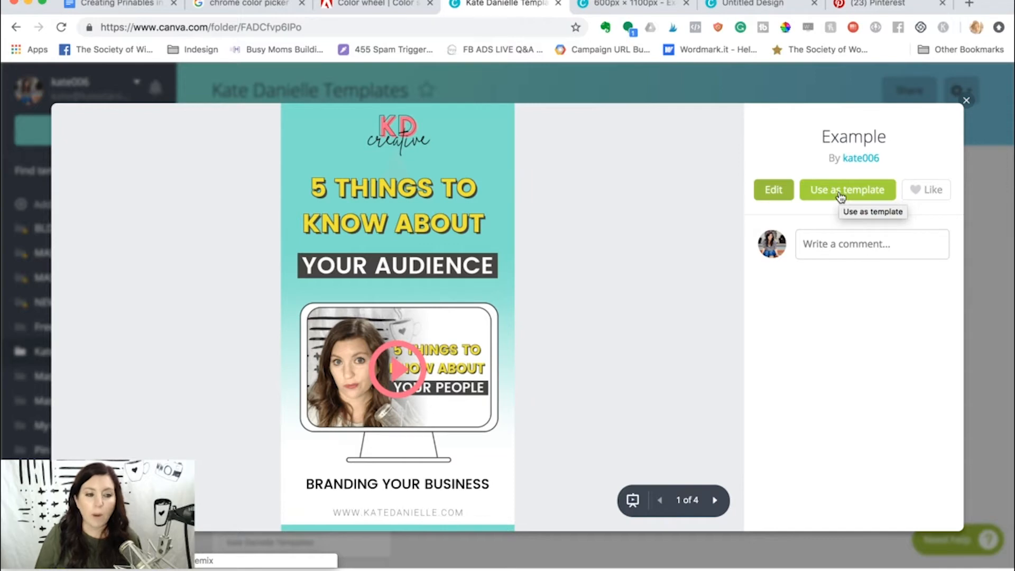
click(841, 197)
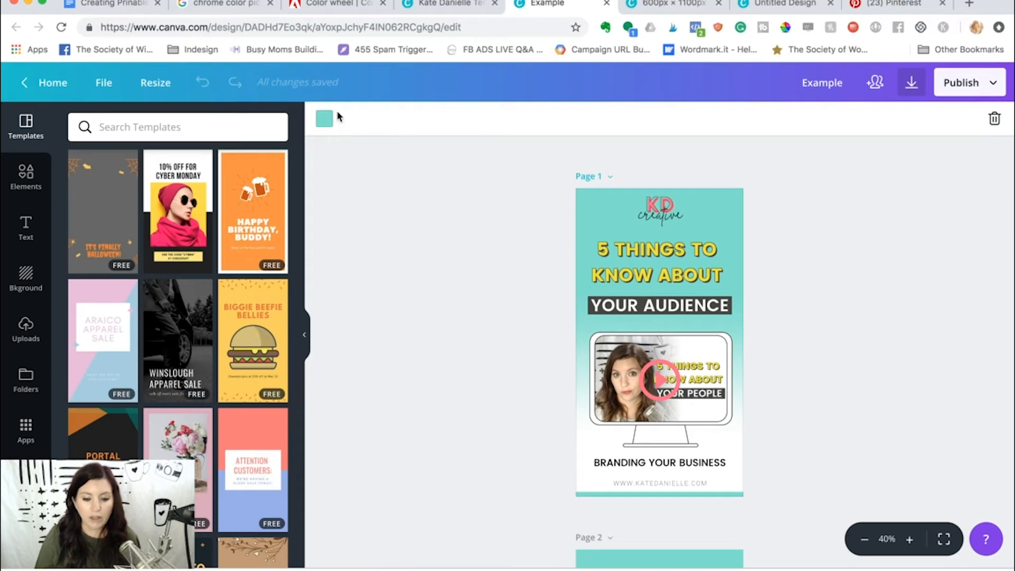
Step: View the document and brand colors offered for the teal background of page 1 in the copied Example design
click(325, 119)
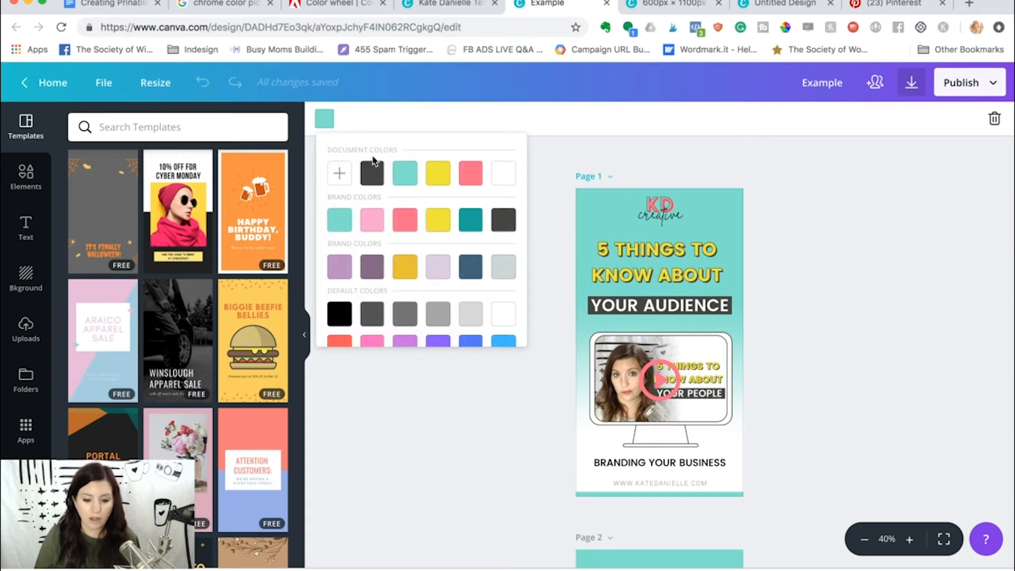
click(464, 426)
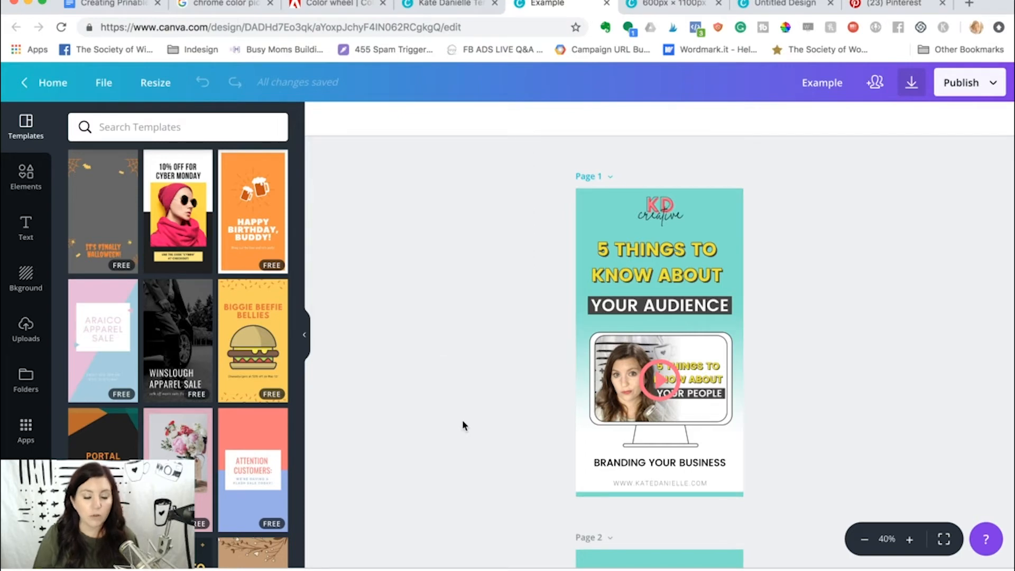